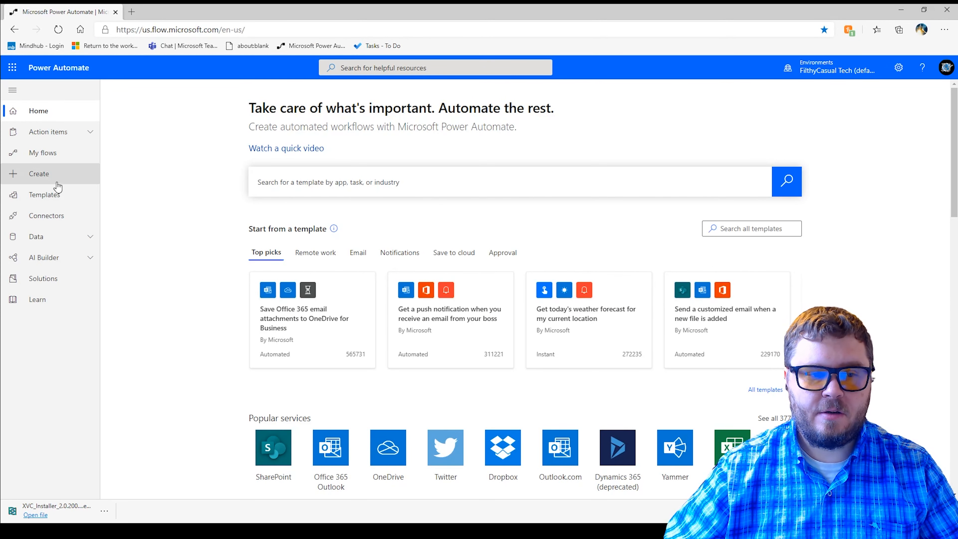
# - Start a new automated flow from blank, enter TeamsMessagetoTask as its name, and skip choosing a trigger in the setup dialog
pyautogui.click(34, 174)
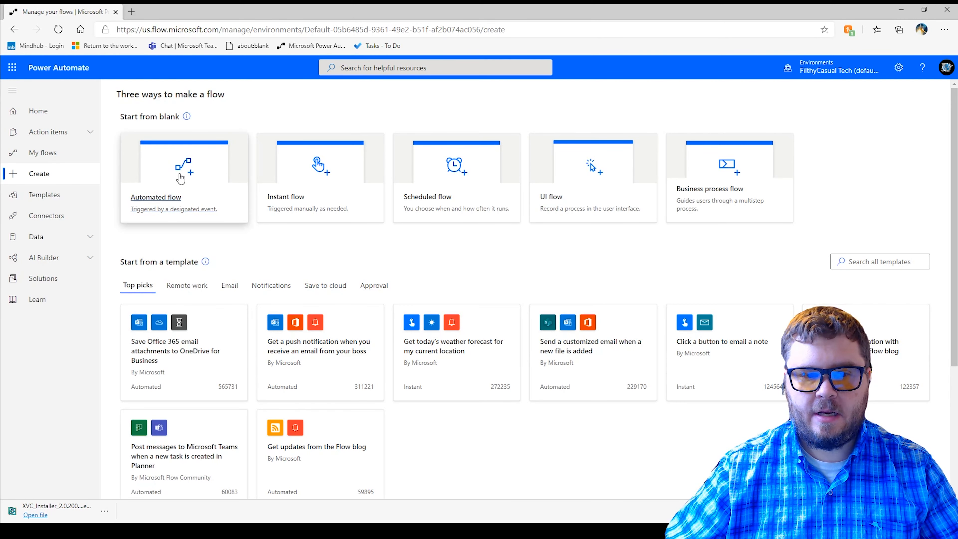
pyautogui.click(172, 166)
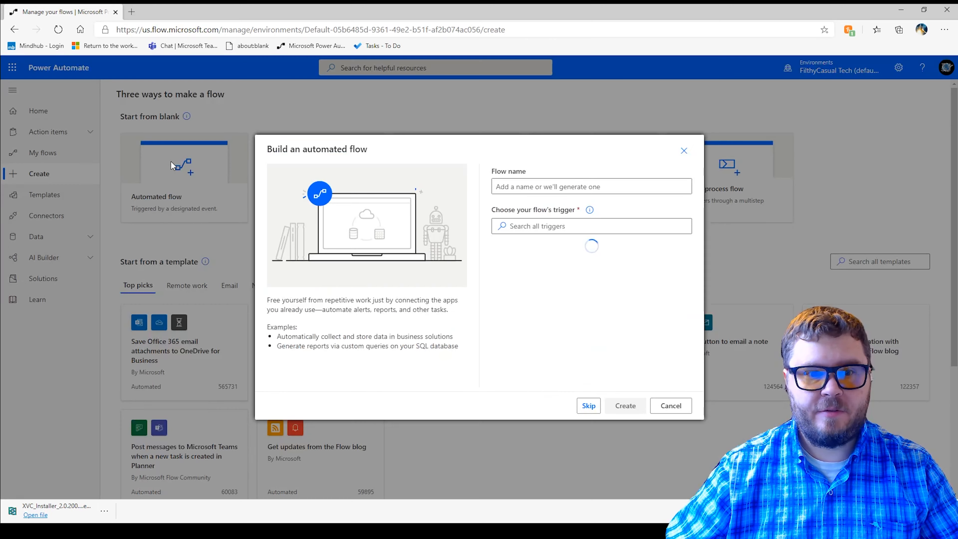
pyautogui.click(519, 185)
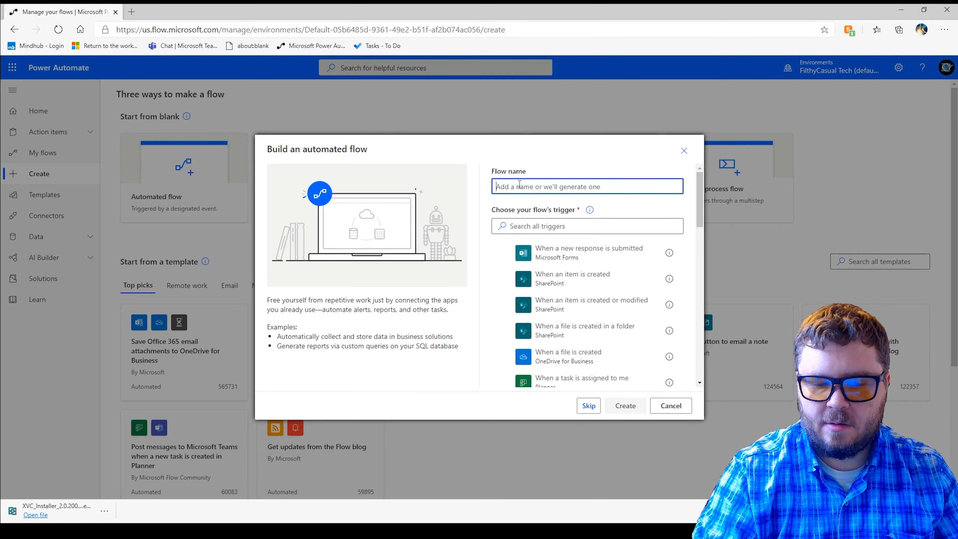
pyautogui.write('Teams')
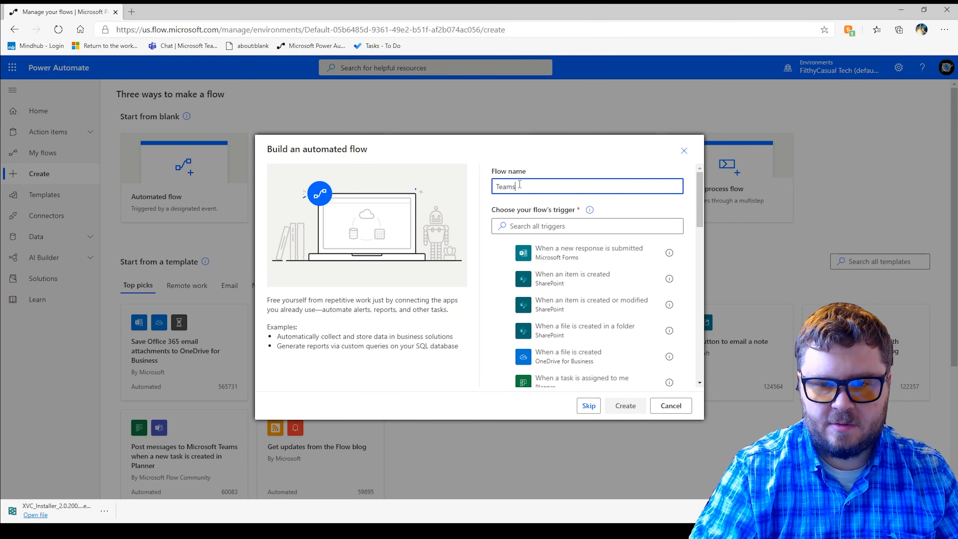
pyautogui.write('Messa')
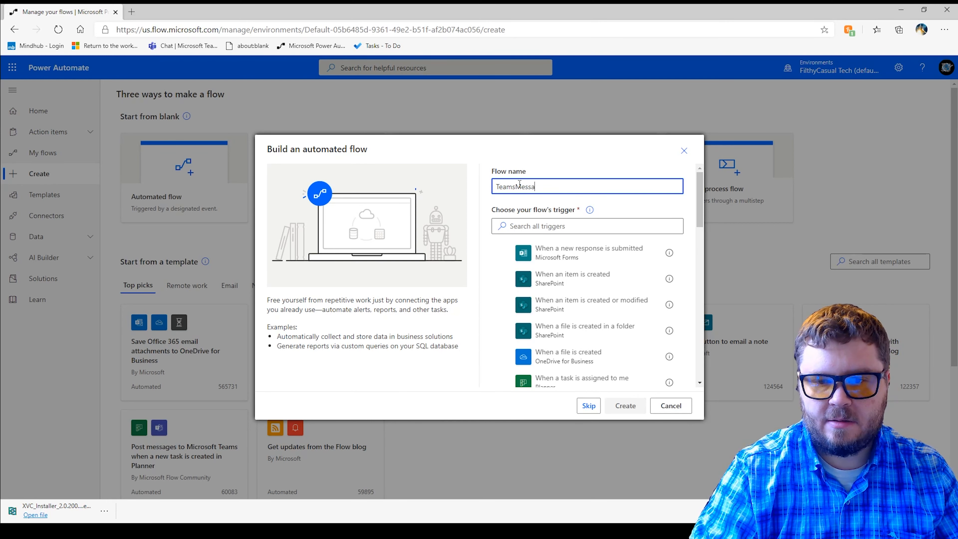
pyautogui.write('getoTask')
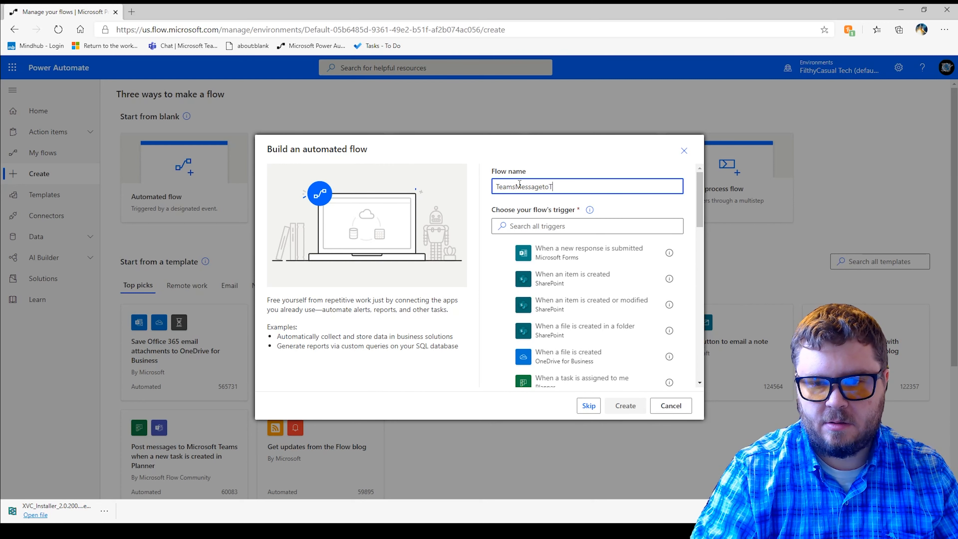
pyautogui.click(539, 226)
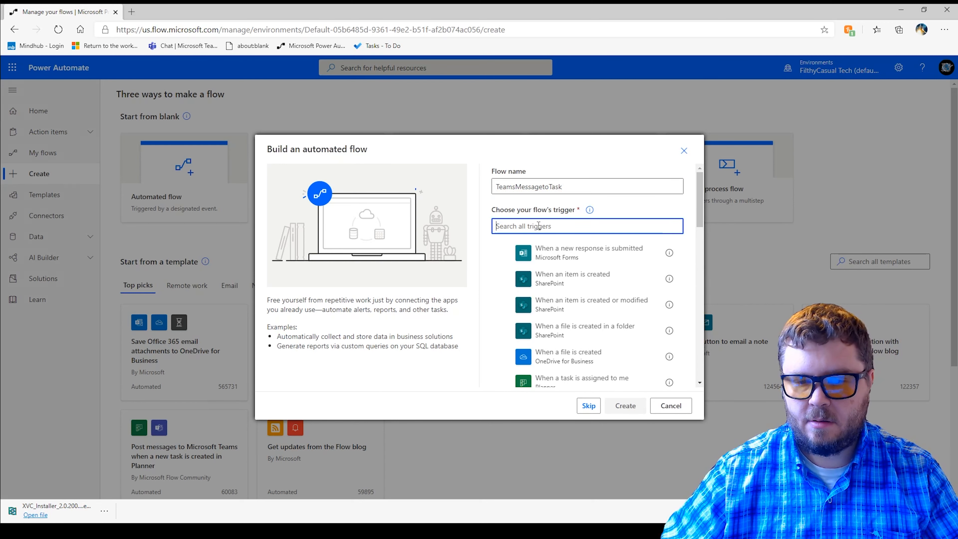
pyautogui.click(589, 404)
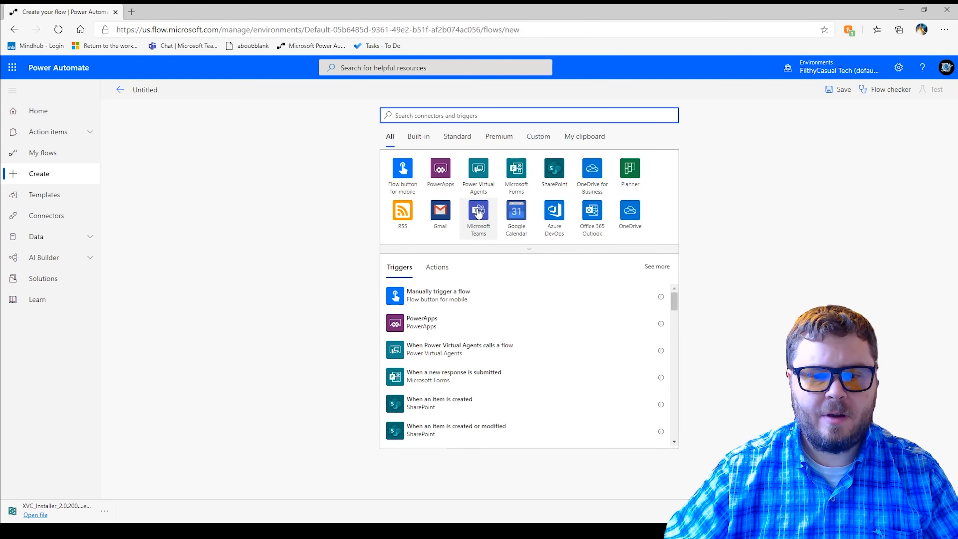
# - Add the Microsoft Teams trigger "For a selected message" and start its adaptive card from the Blank card sample
pyautogui.click(478, 211)
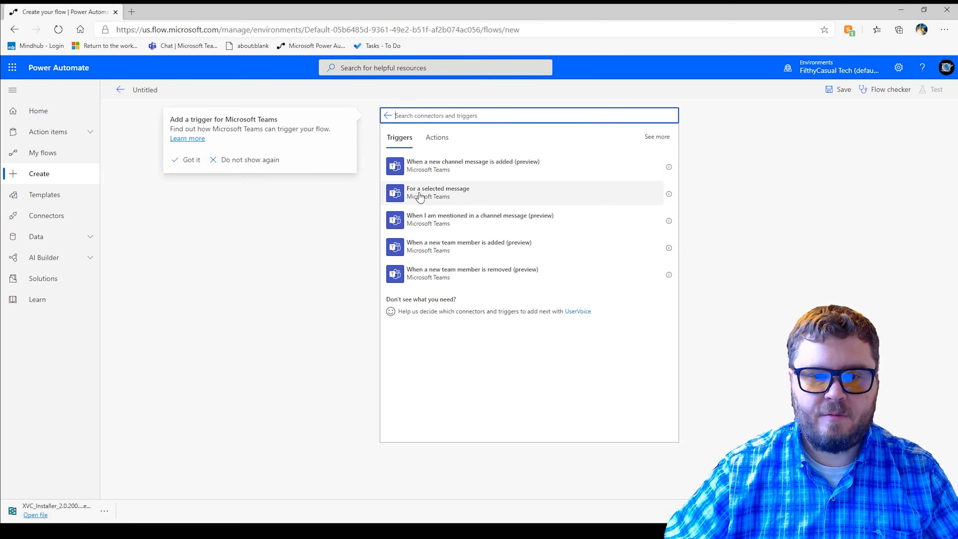
pyautogui.click(451, 197)
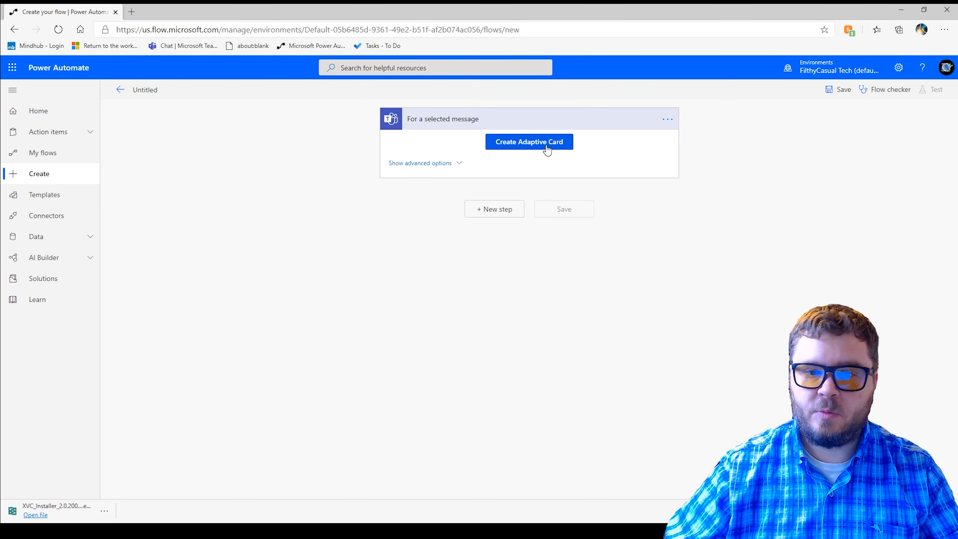
pyautogui.click(521, 144)
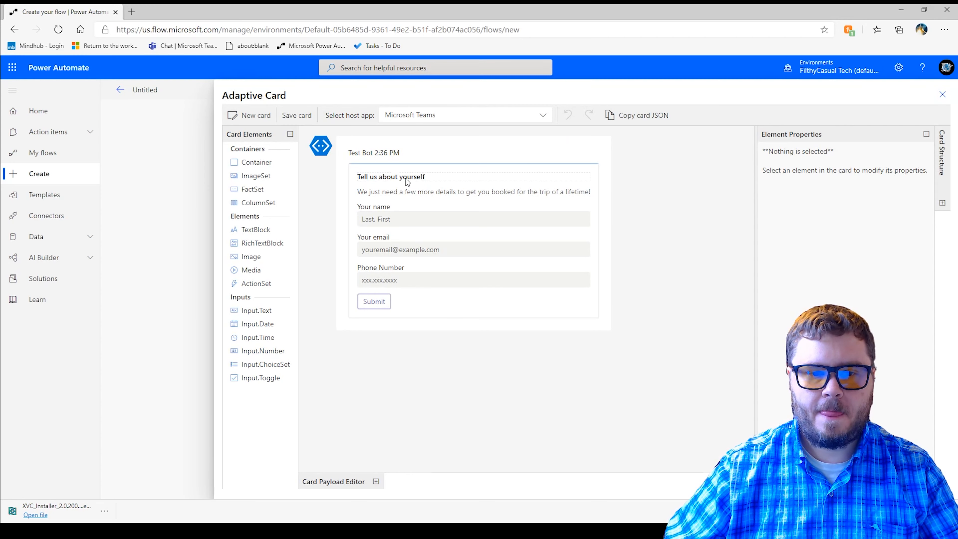
pyautogui.click(249, 115)
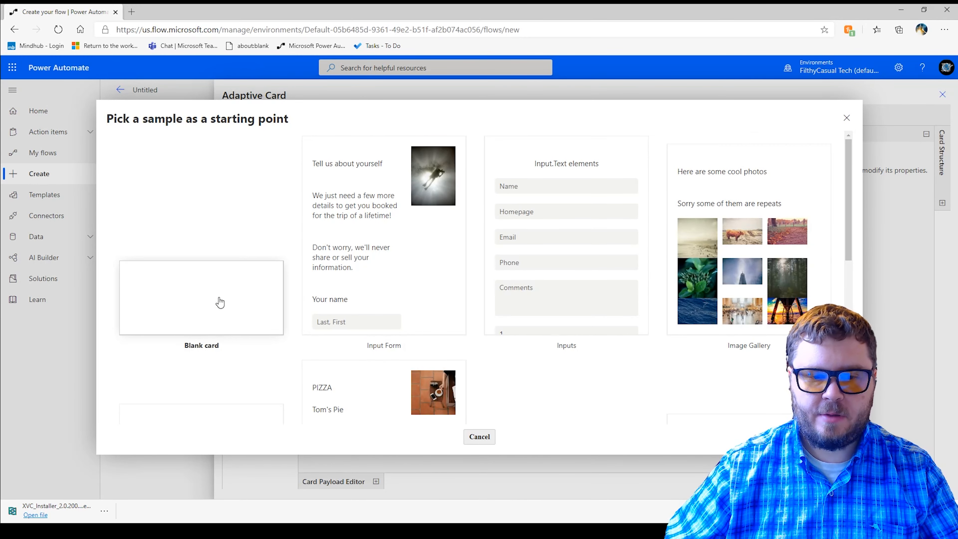
pyautogui.click(221, 302)
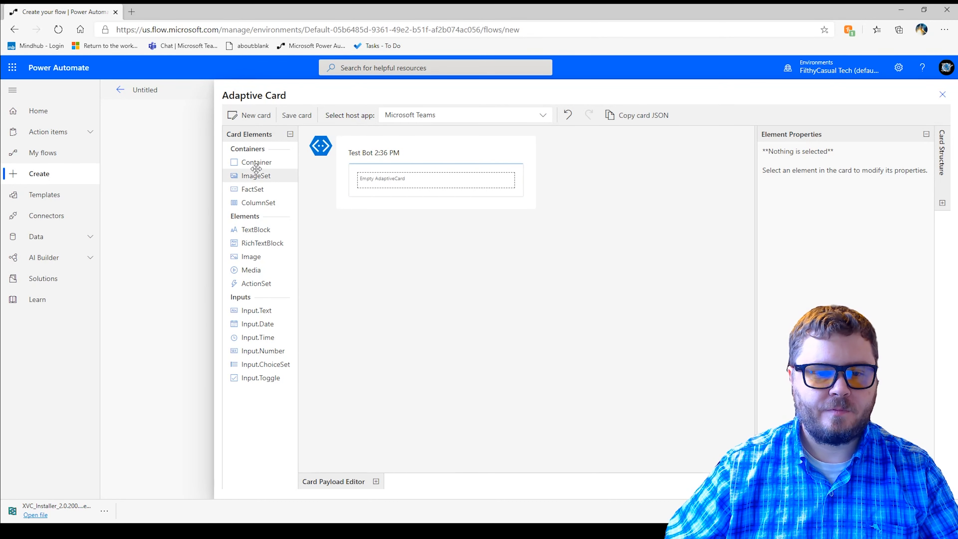
# - Add a TextBlock to the empty adaptive card with the text "Schedule a follow-up Task"
pyautogui.moveTo(256, 230); pyautogui.dragTo(426, 172)
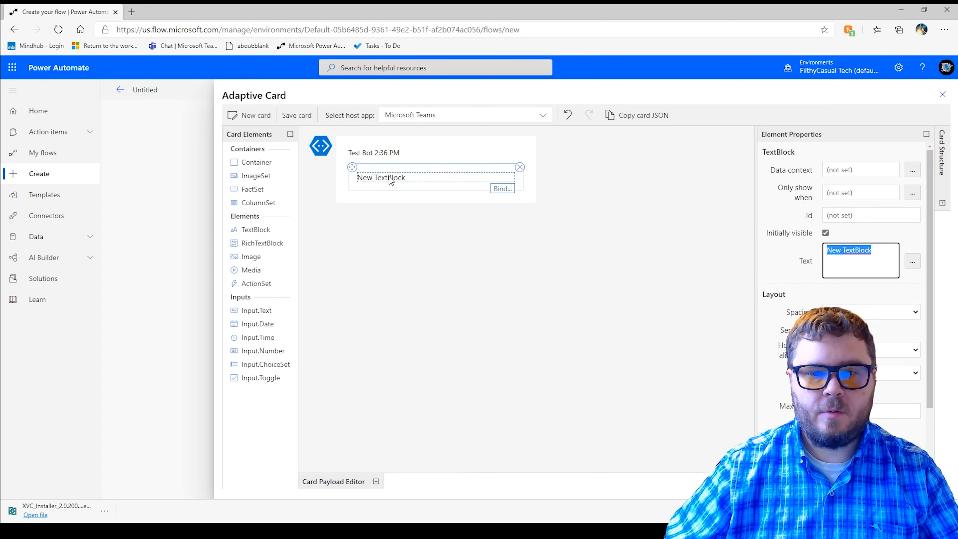
pyautogui.click(520, 167)
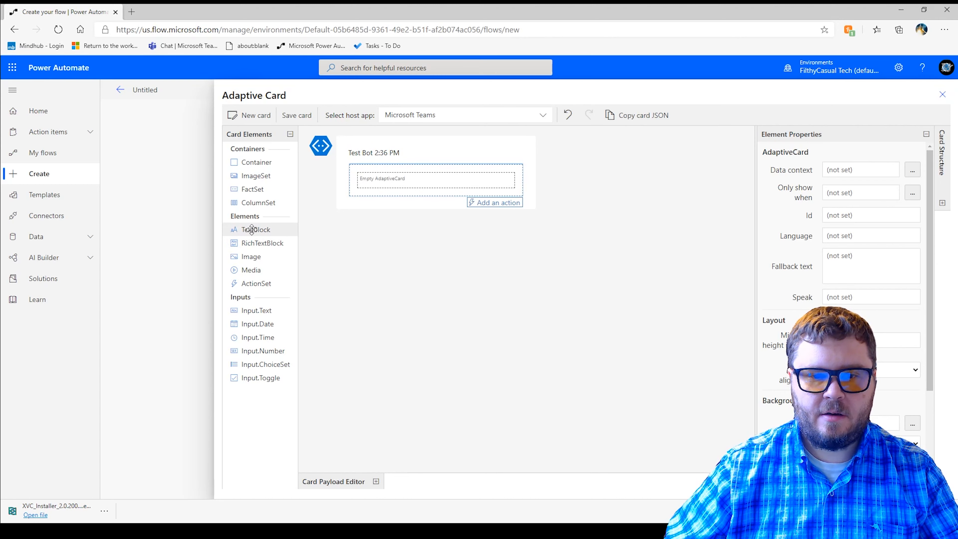
pyautogui.moveTo(249, 232); pyautogui.dragTo(386, 177)
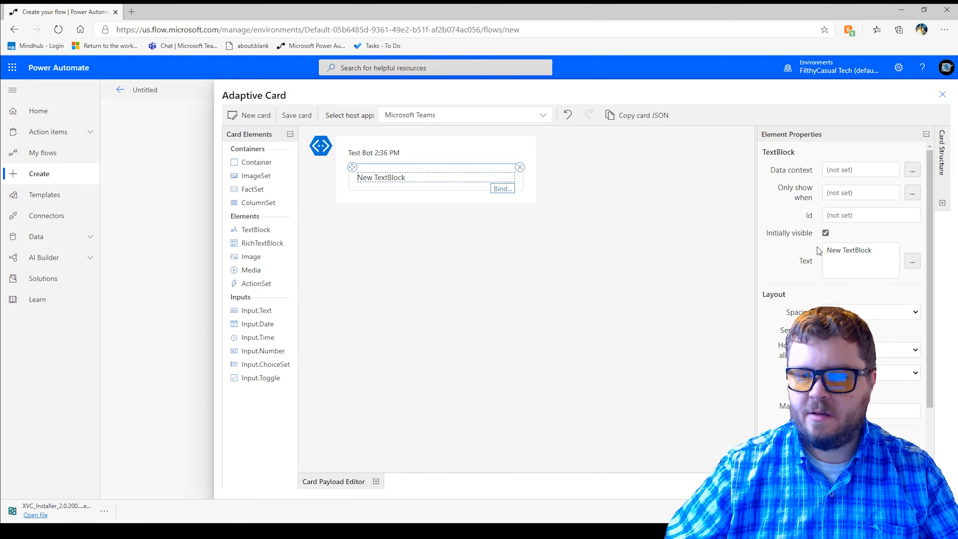
pyautogui.moveTo(879, 251); pyautogui.dragTo(750, 241)
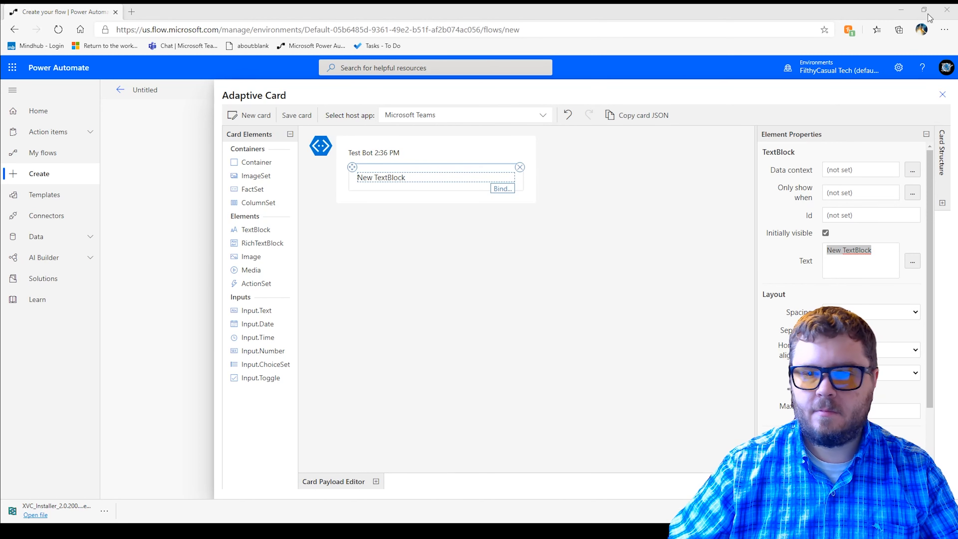
pyautogui.click(912, 14)
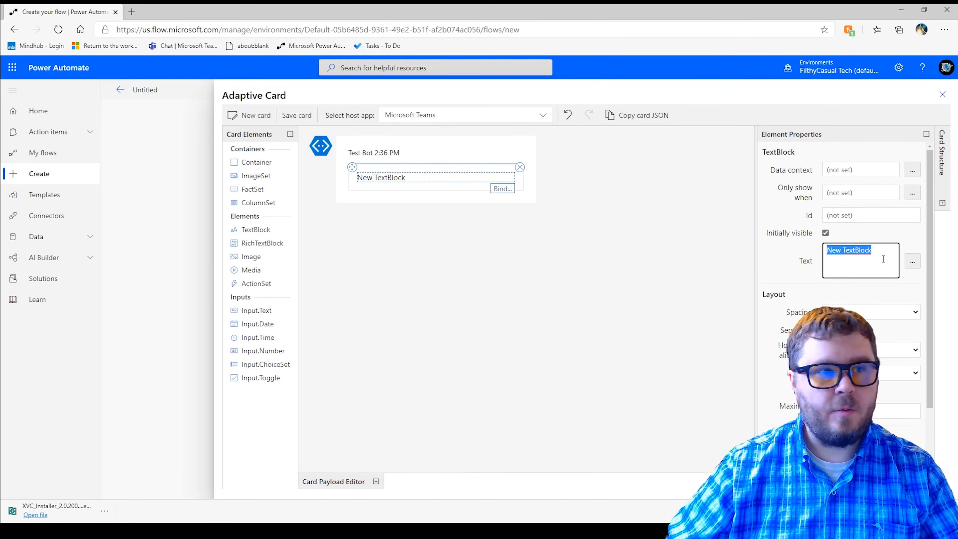
pyautogui.write('Schedul')
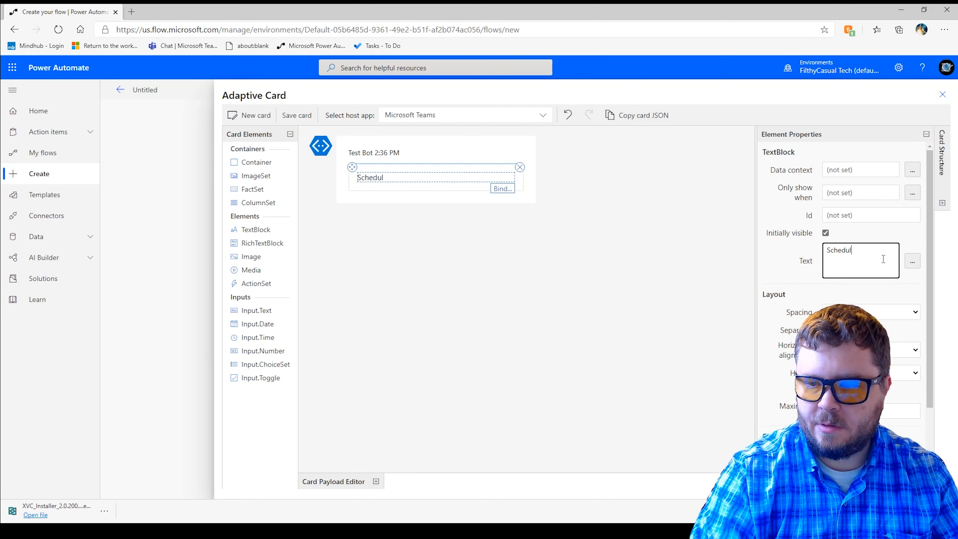
pyautogui.write('e a foll')
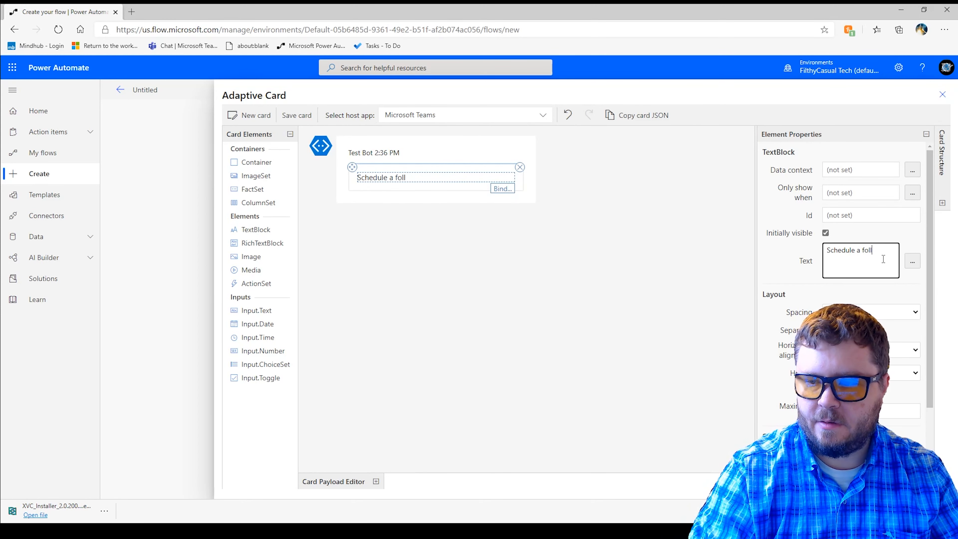
pyautogui.write('ow-up Task')
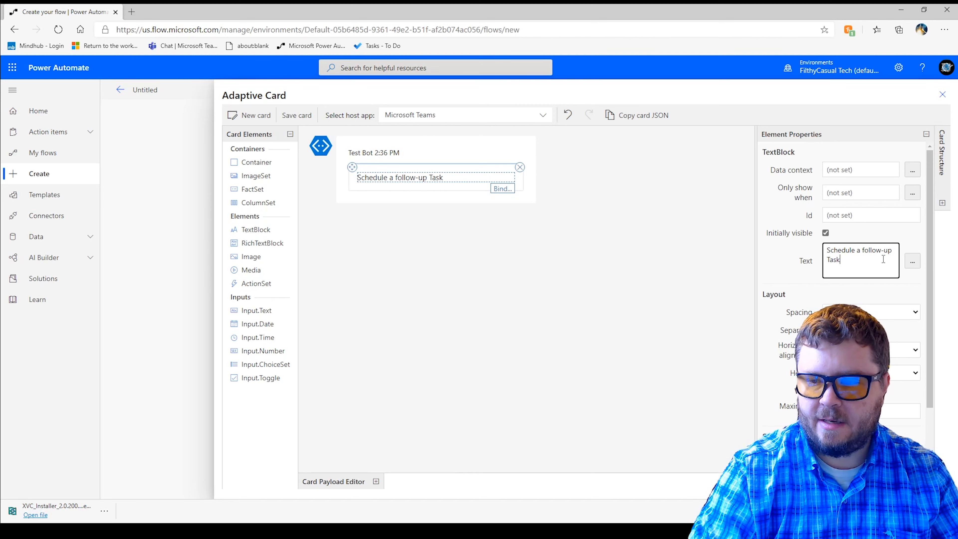
pyautogui.click(539, 269)
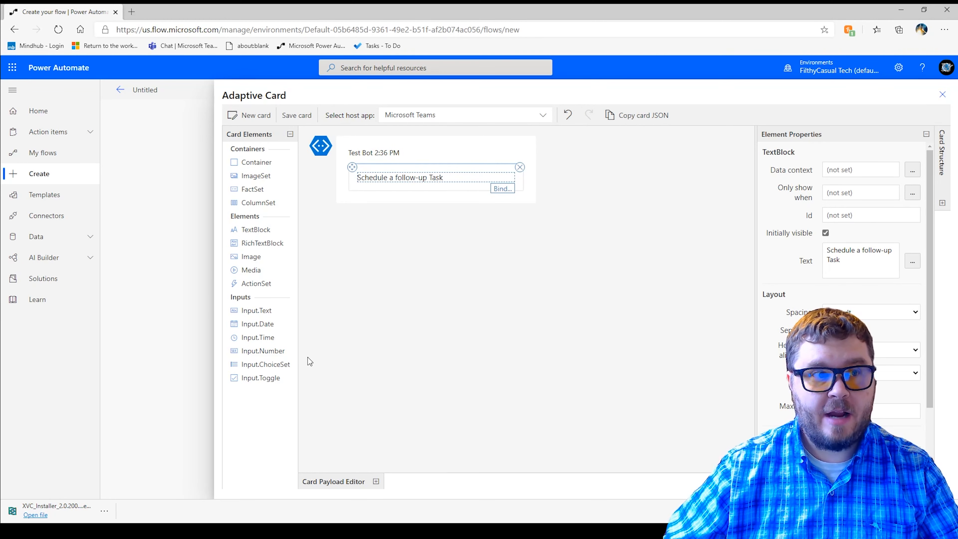
pyautogui.click(62, 530)
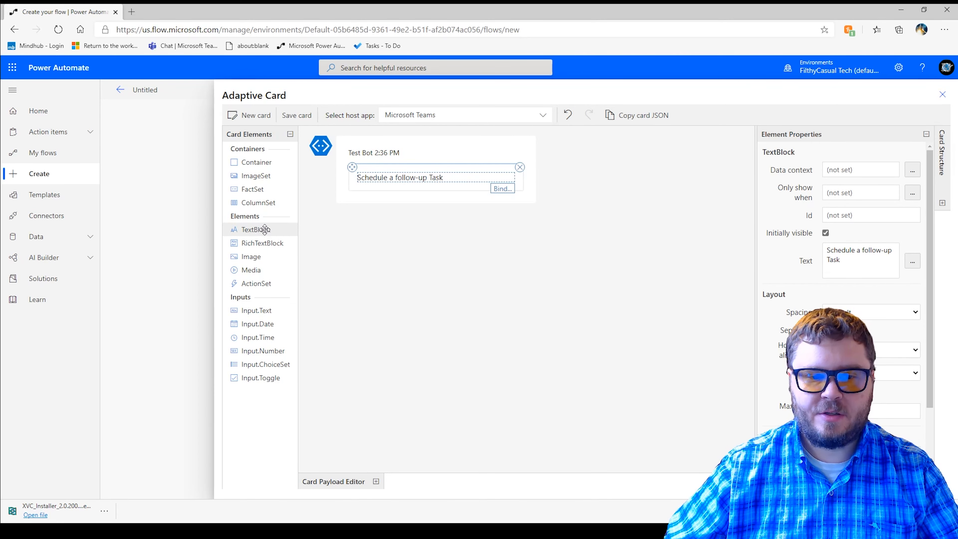
# - Add a second TextBlock below the heading with the text "Subject"
pyautogui.moveTo(254, 230); pyautogui.dragTo(416, 188)
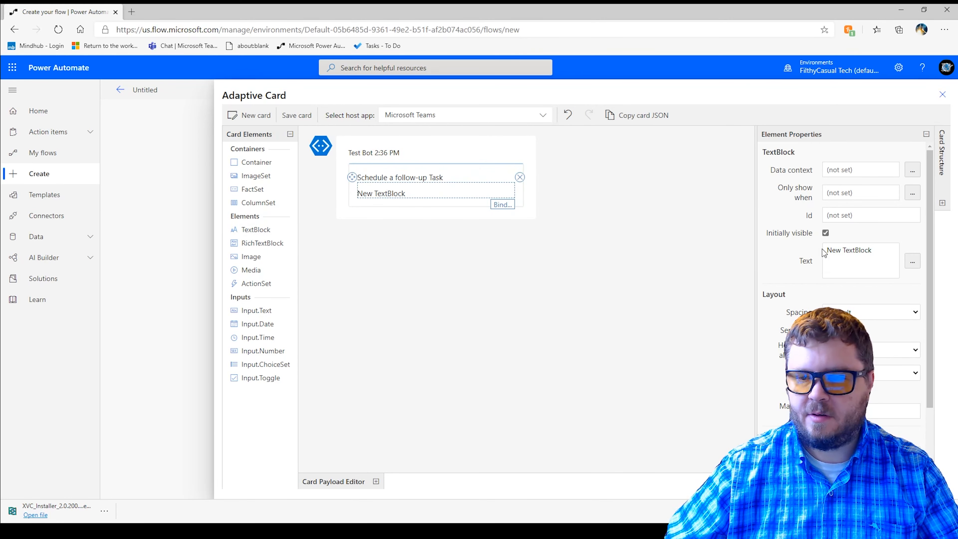
pyautogui.click(875, 251)
pyautogui.moveTo(875, 251); pyautogui.dragTo(780, 252)
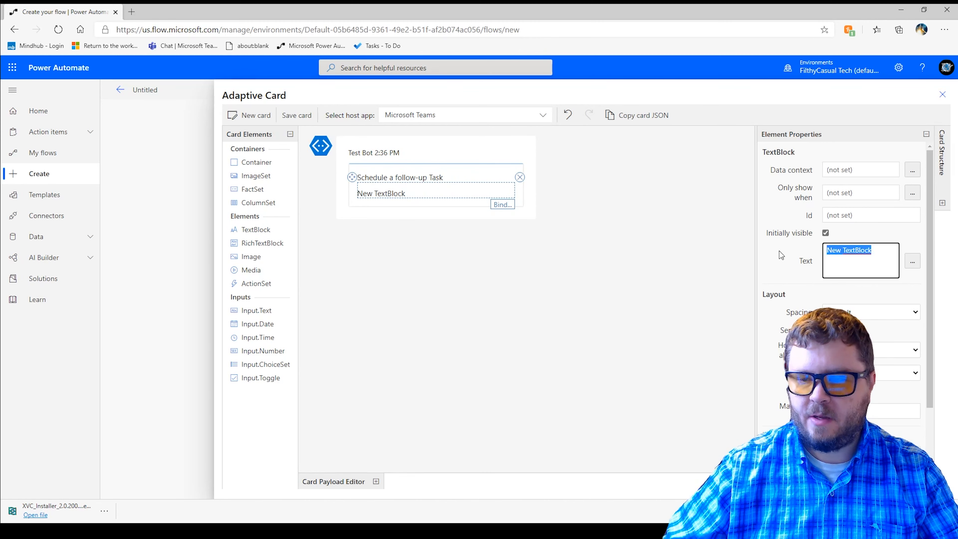
pyautogui.write('Subject')
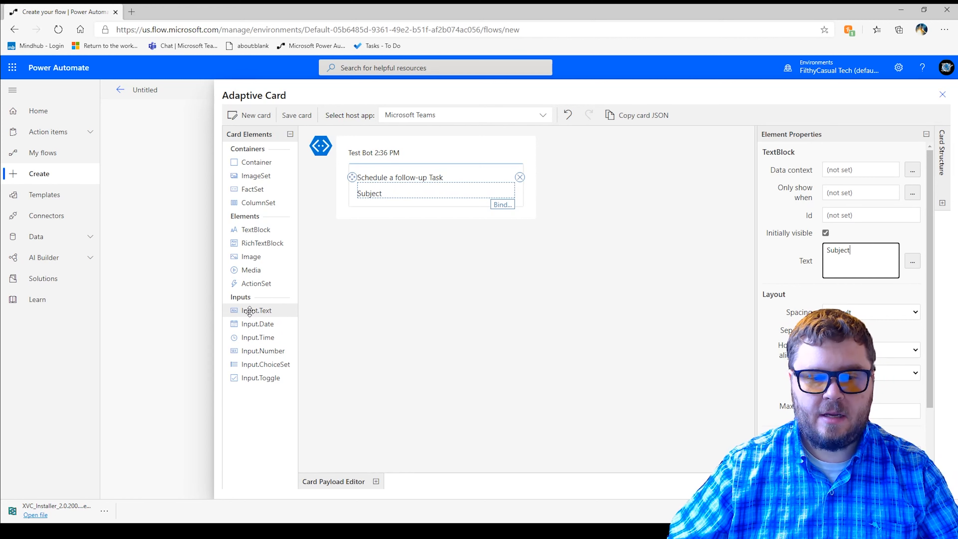
# - Add an Input.Text field below the Subject label, clear its placeholder, and set its Id to txtSubject
pyautogui.moveTo(250, 310); pyautogui.dragTo(424, 202)
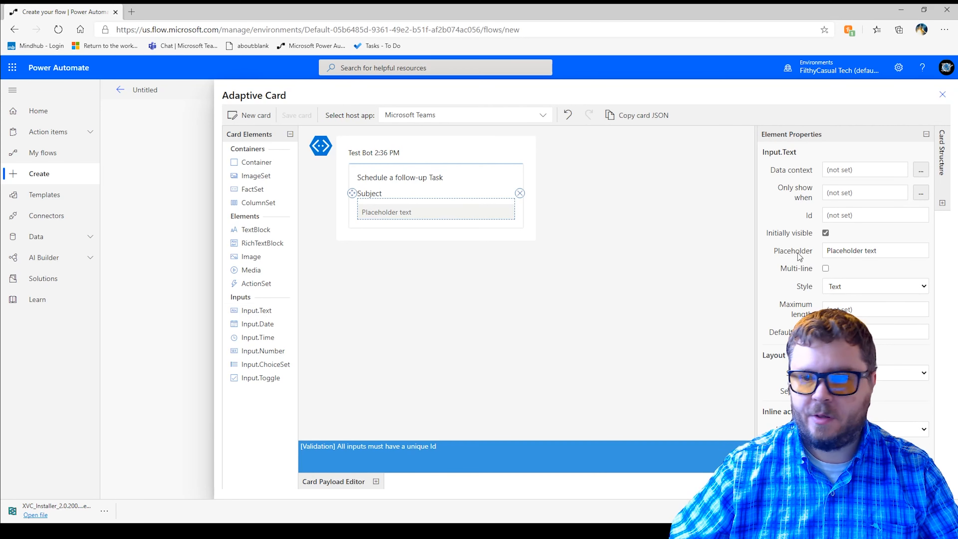
pyautogui.click(895, 251)
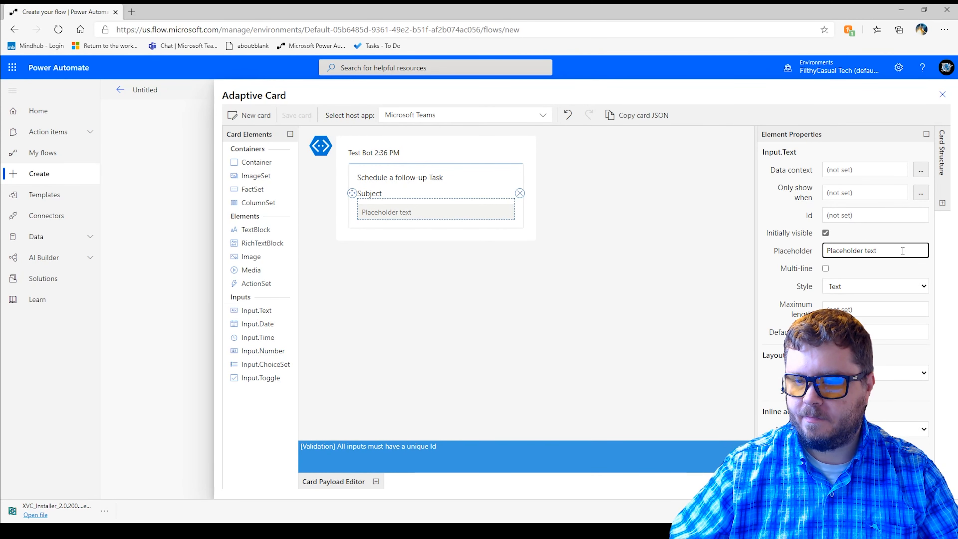
pyautogui.moveTo(903, 251); pyautogui.dragTo(791, 250)
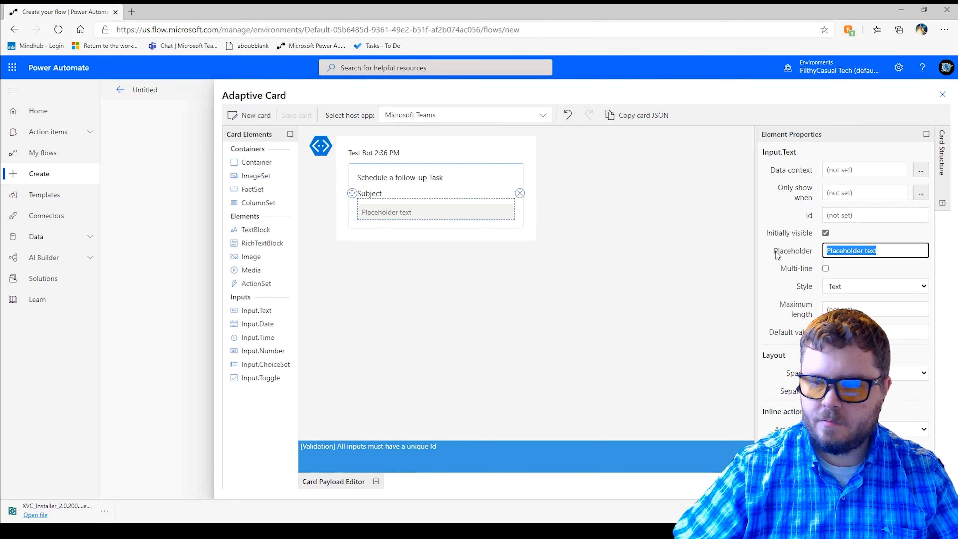
pyautogui.press('BackSpace')
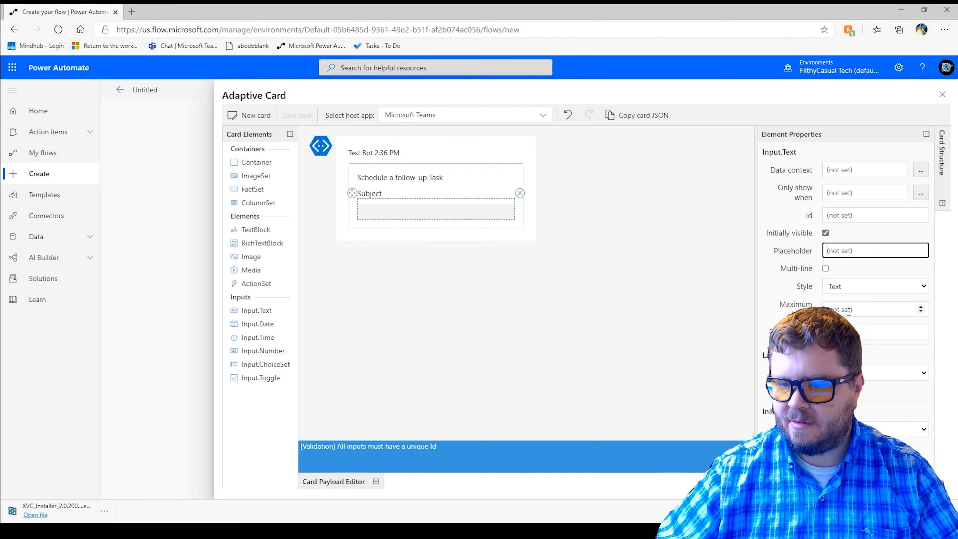
pyautogui.click(861, 213)
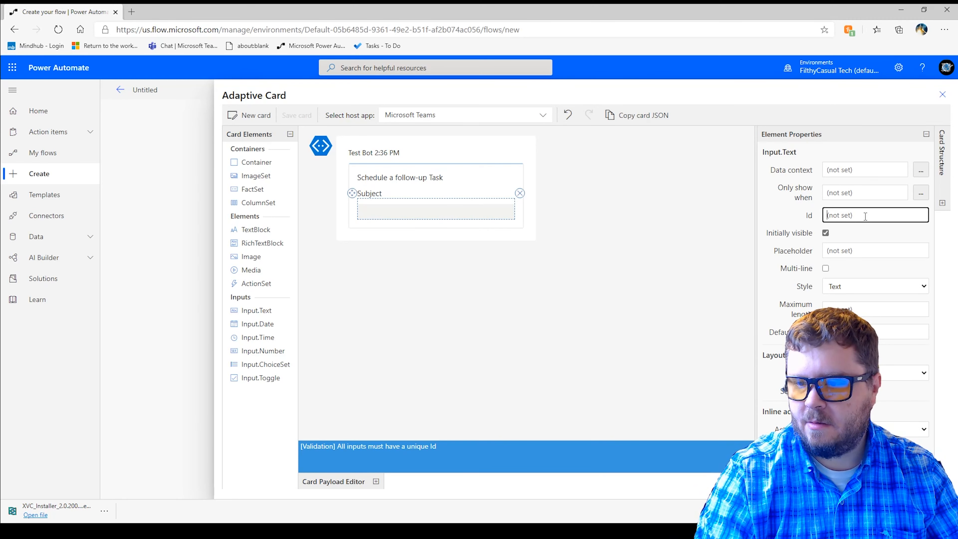
pyautogui.write('txt')
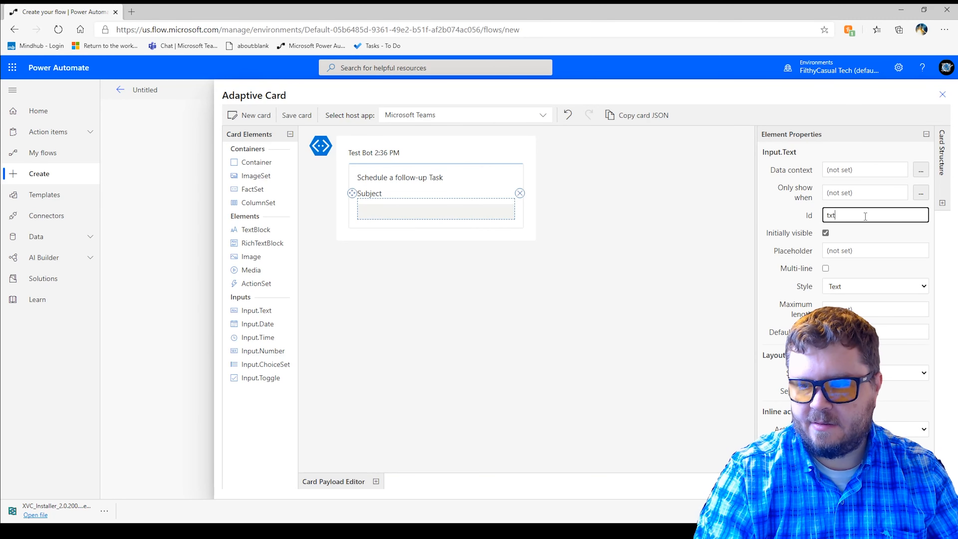
pyautogui.write('Subject')
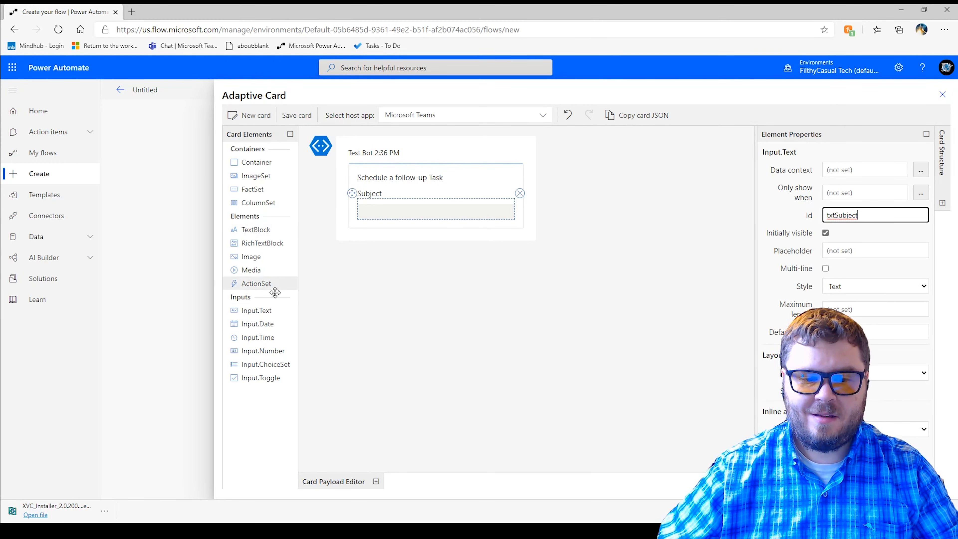
# - Add a TextBlock below the Subject input field with the text "Start Date"
pyautogui.moveTo(256, 229); pyautogui.dragTo(409, 223)
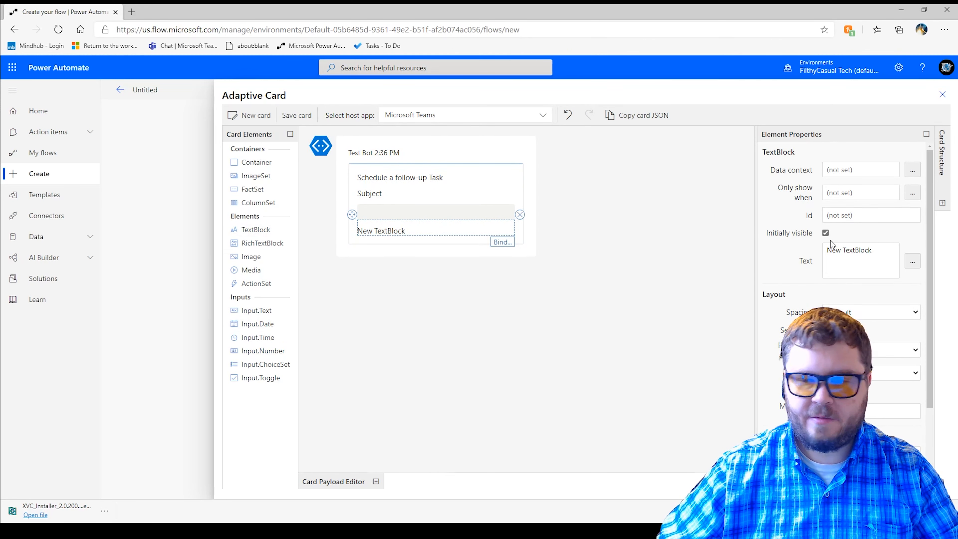
pyautogui.click(883, 251)
pyautogui.moveTo(870, 251); pyautogui.dragTo(742, 235)
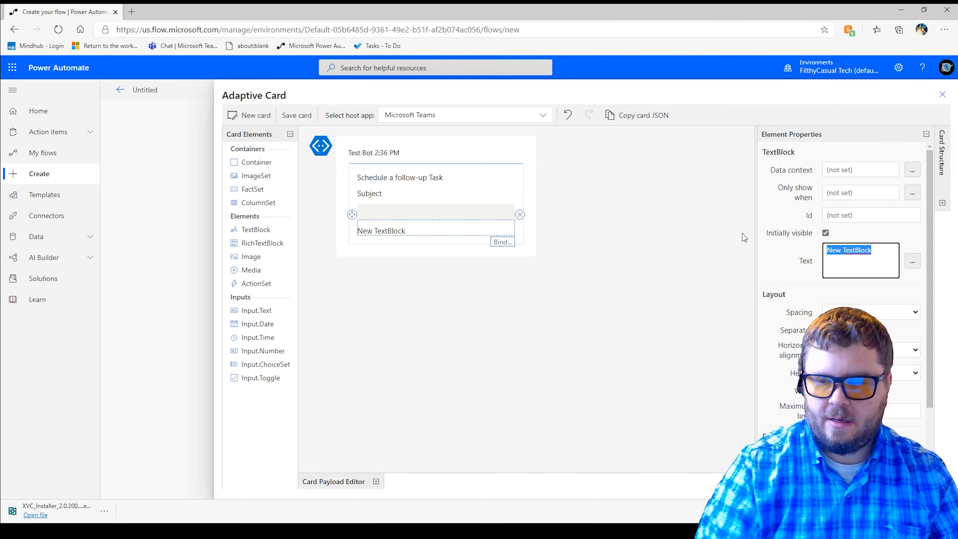
pyautogui.press('BackSpace')
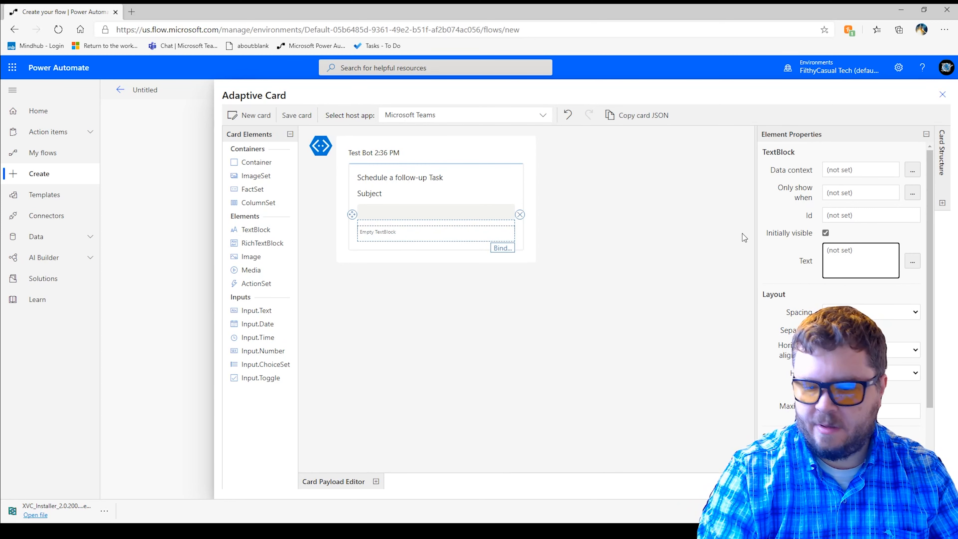
pyautogui.write('Star')
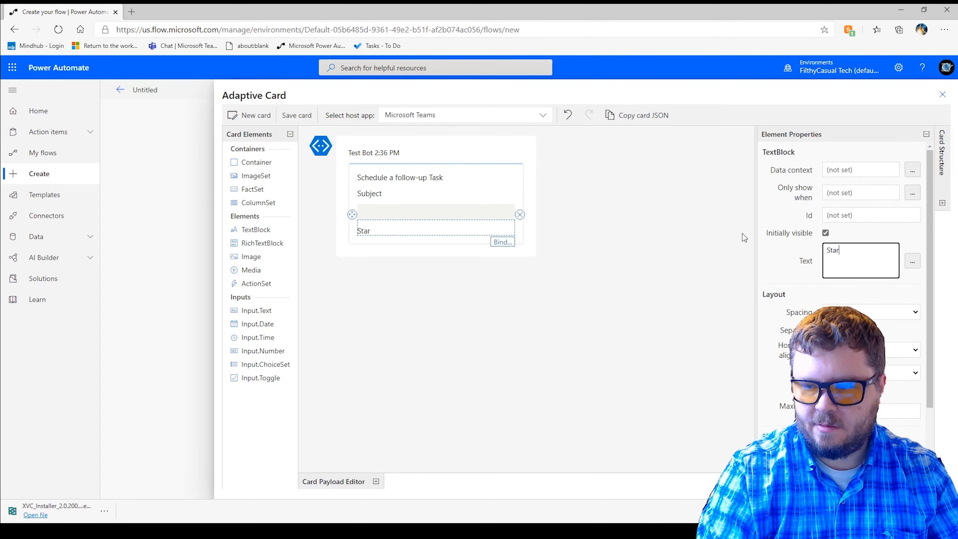
pyautogui.write('t Date')
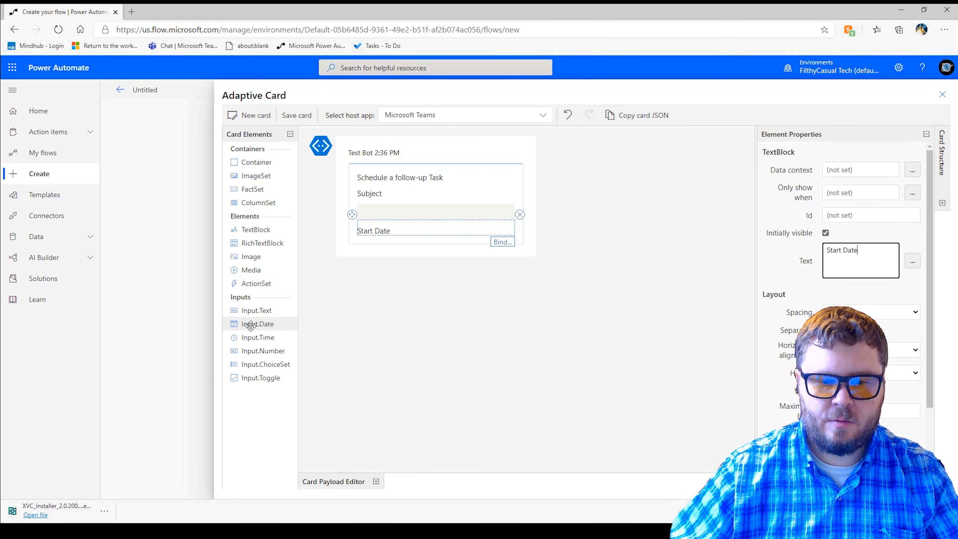
# - Add an Input.Date field below the Start Date label and set its Id to txtStartDate
pyautogui.moveTo(257, 325); pyautogui.dragTo(418, 240)
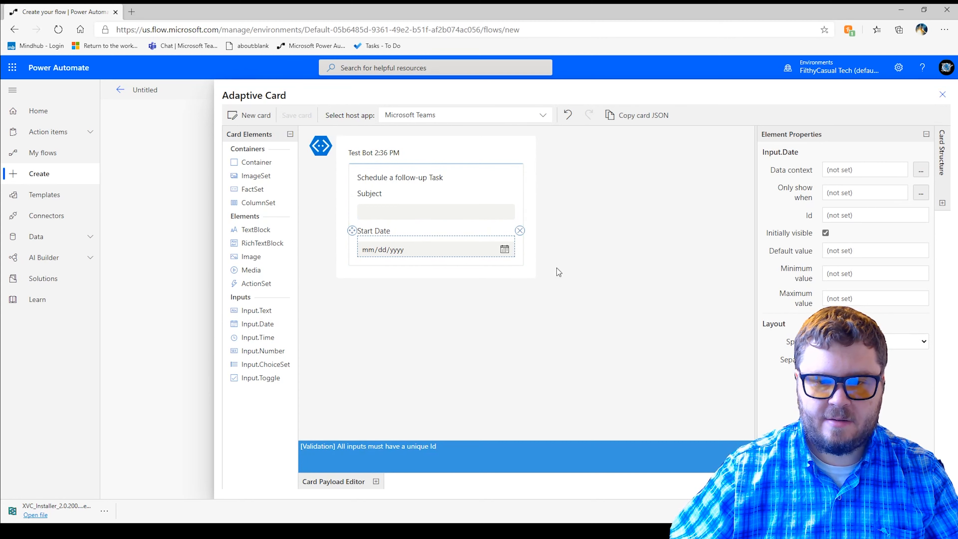
pyautogui.click(852, 217)
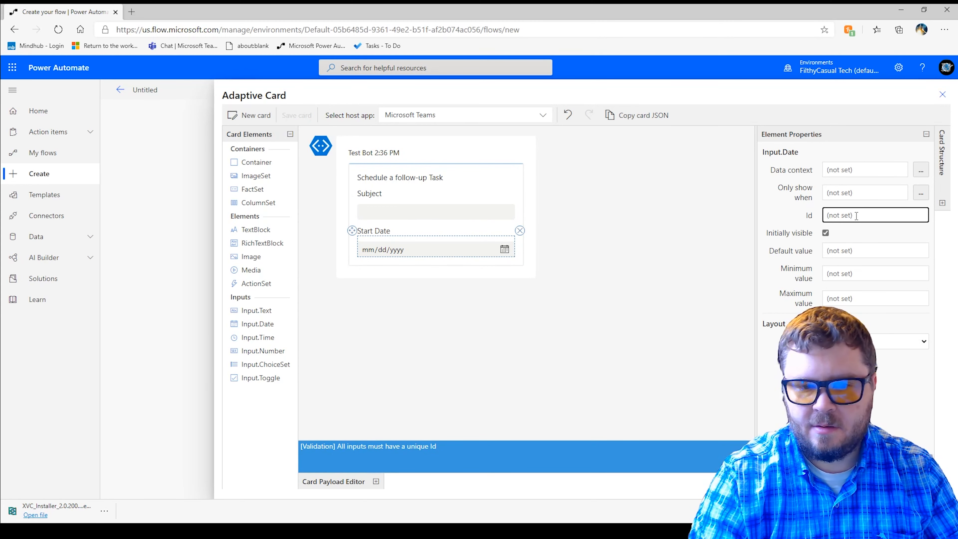
pyautogui.write('tx')
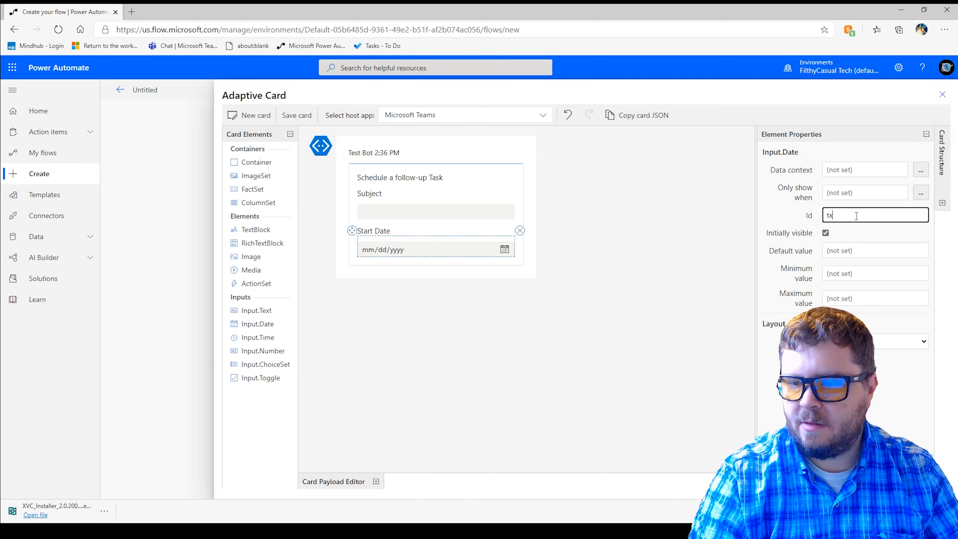
pyautogui.write('tS')
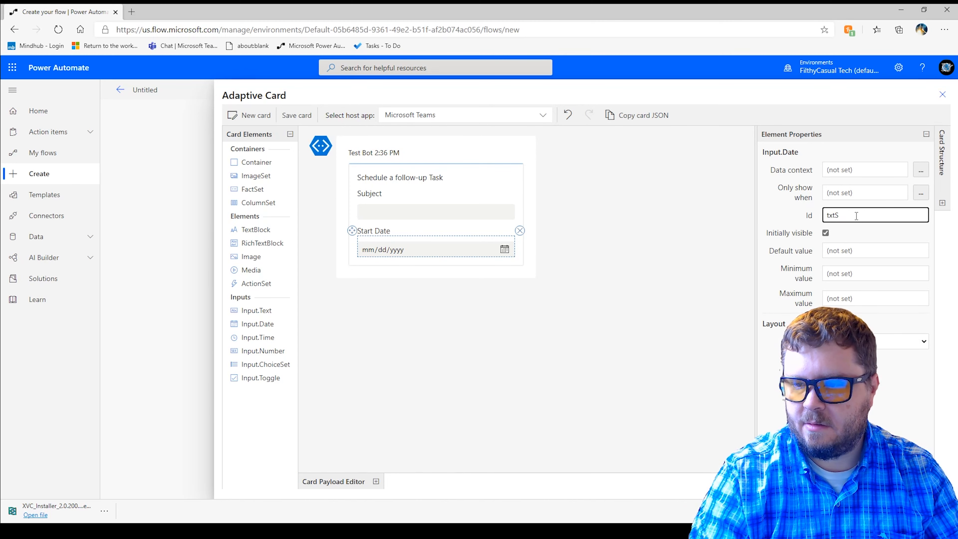
pyautogui.write('tartDate')
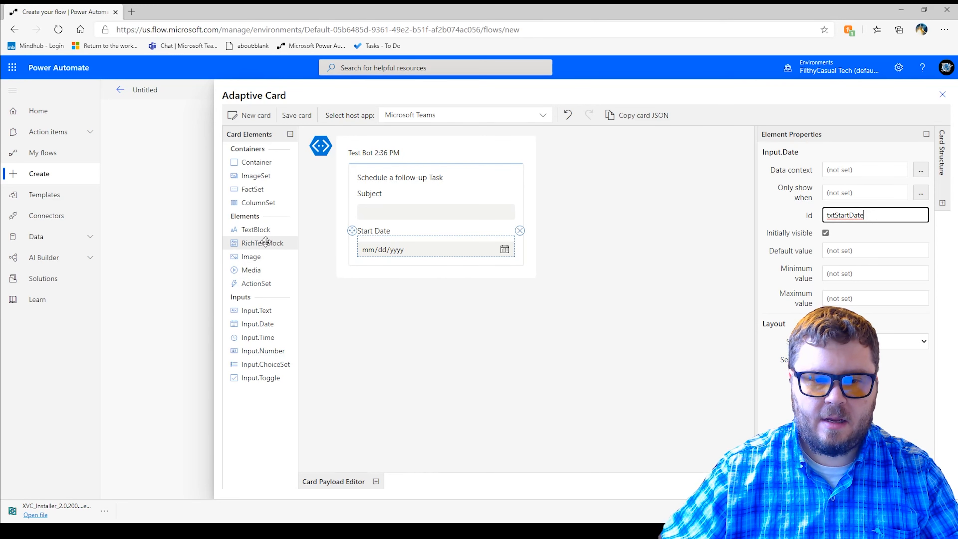
# - Add a TextBlock below the start date field with the text "Due Date"
pyautogui.moveTo(259, 230); pyautogui.dragTo(381, 256)
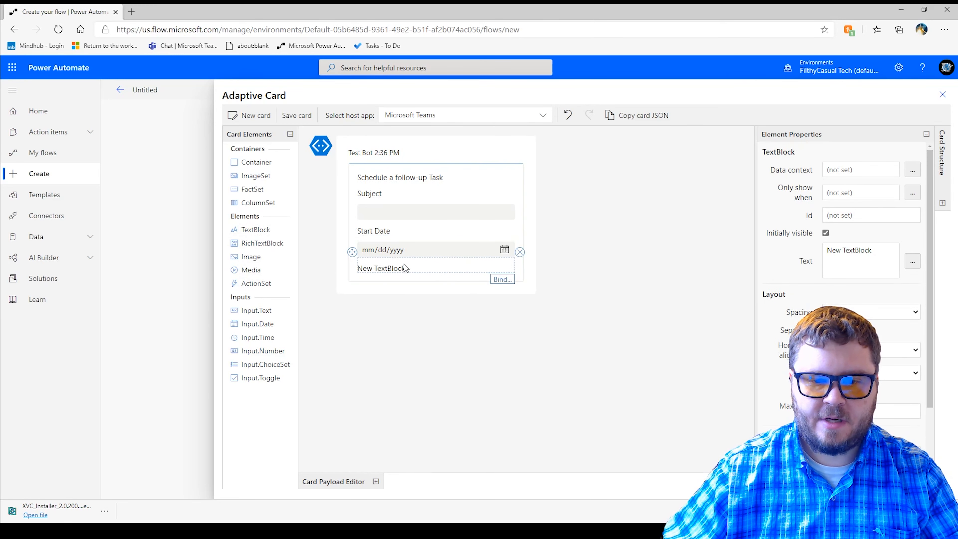
pyautogui.moveTo(888, 253); pyautogui.dragTo(773, 250)
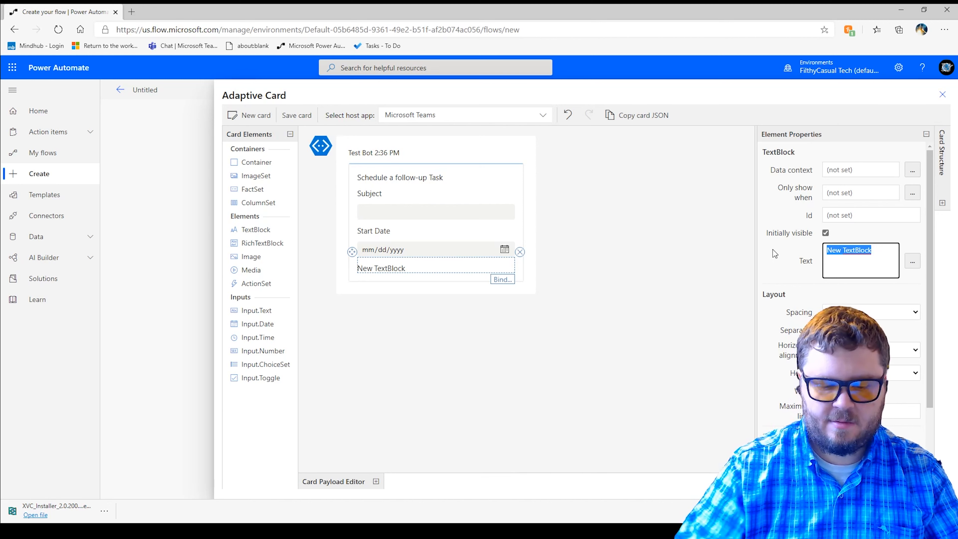
pyautogui.write('Due')
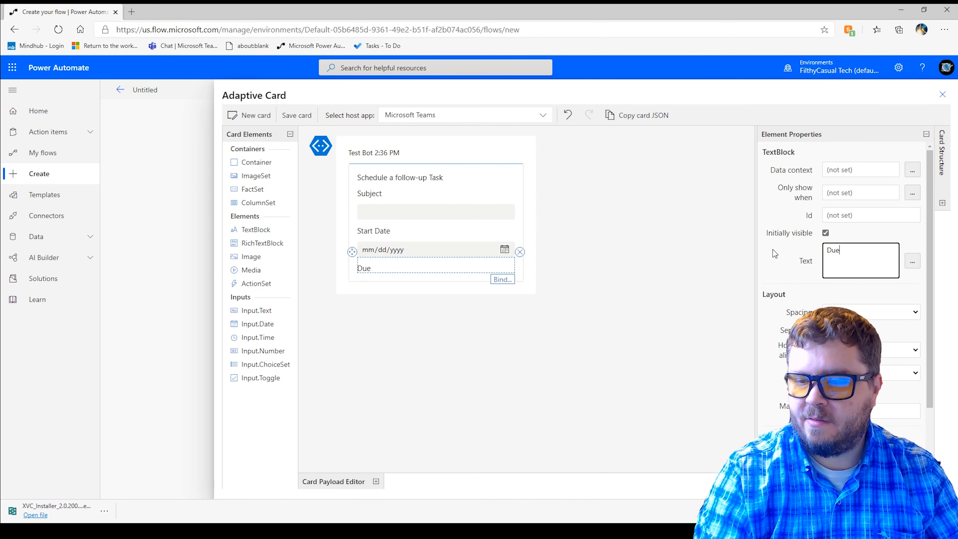
pyautogui.press('BackSpace')
pyautogui.press('BackSpace')
pyautogui.press('BackSpace')
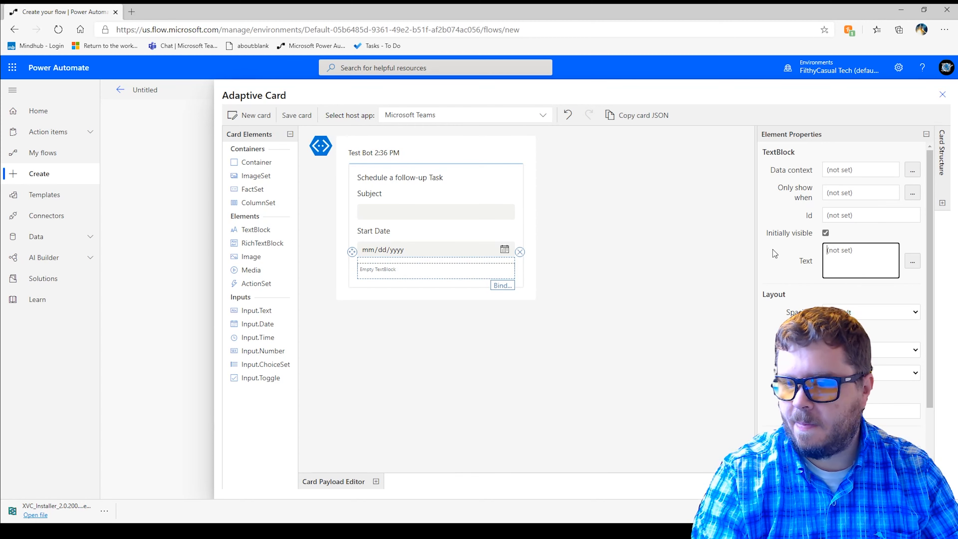
pyautogui.write('Du')
pyautogui.write('e Date')
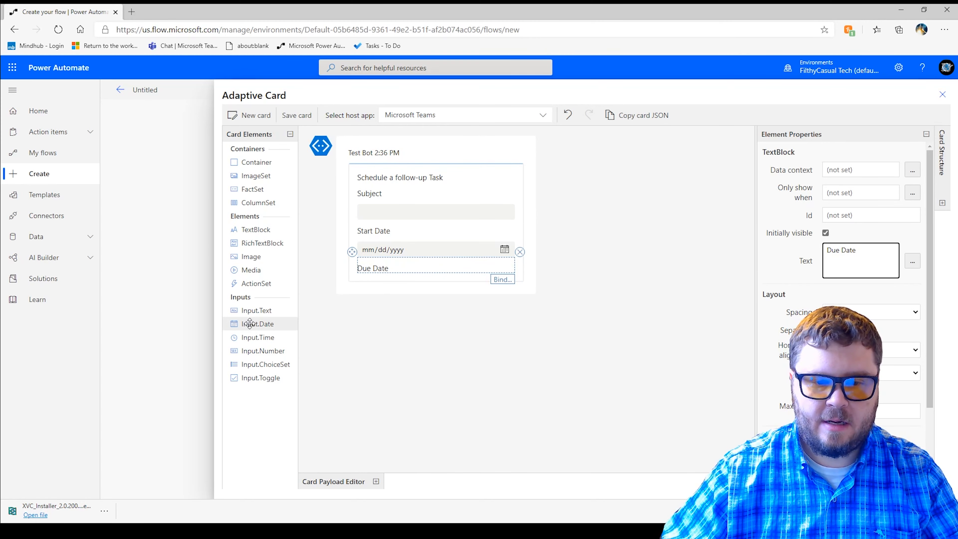
# - Add an Input.Date field below the Due Date label and set its Id to txtDueDate
pyautogui.moveTo(255, 324); pyautogui.dragTo(398, 279)
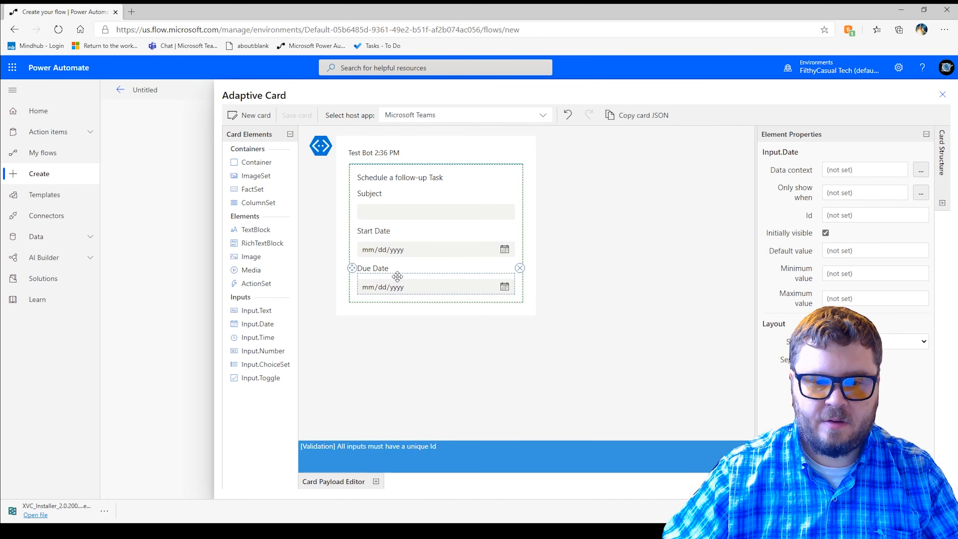
pyautogui.click(840, 217)
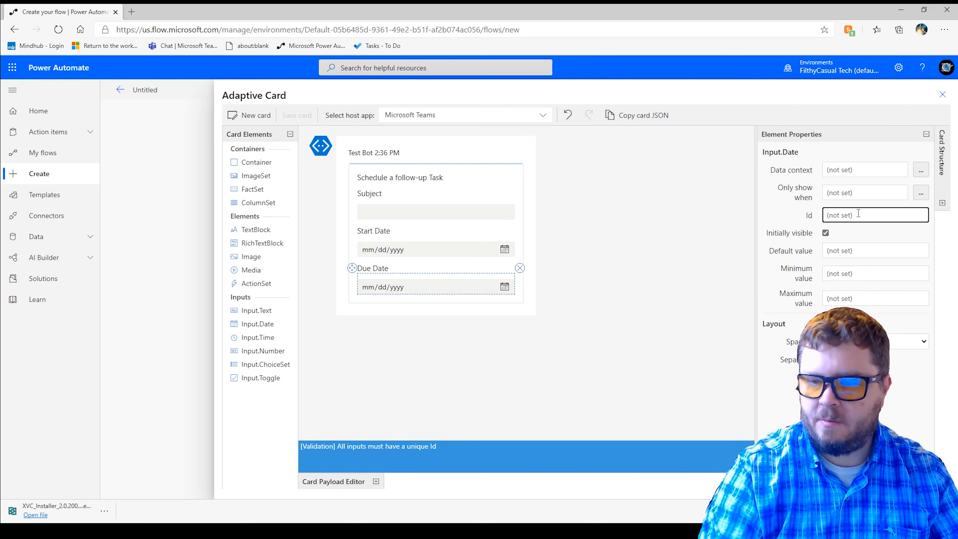
pyautogui.write('txt')
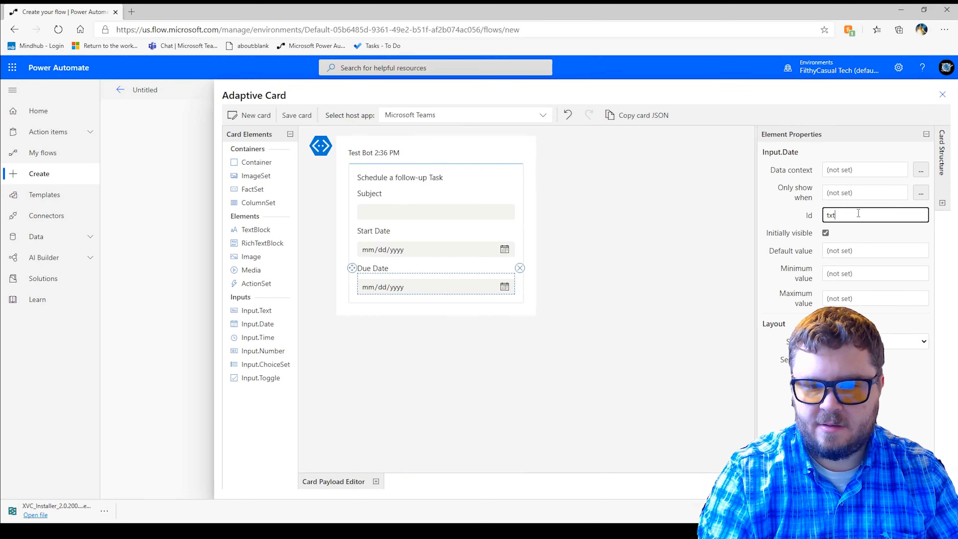
pyautogui.write('DueDate')
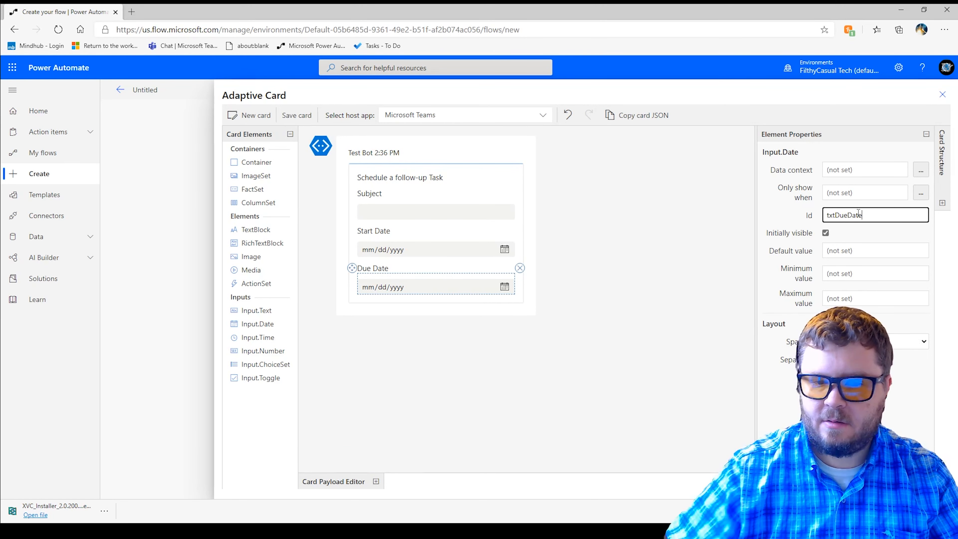
pyautogui.click(564, 342)
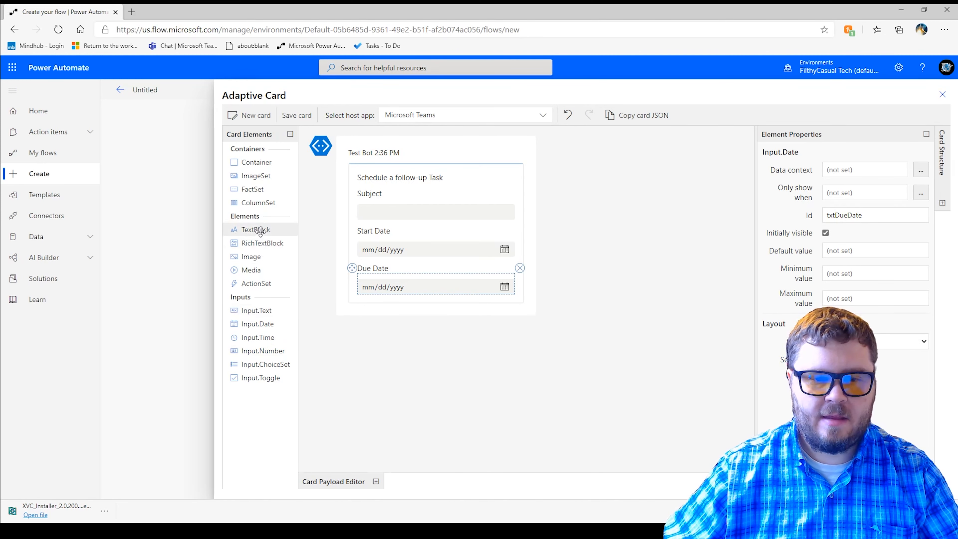
# - Add a TextBlock below the due date field with the text "Priority"
pyautogui.moveTo(260, 232); pyautogui.dragTo(394, 302)
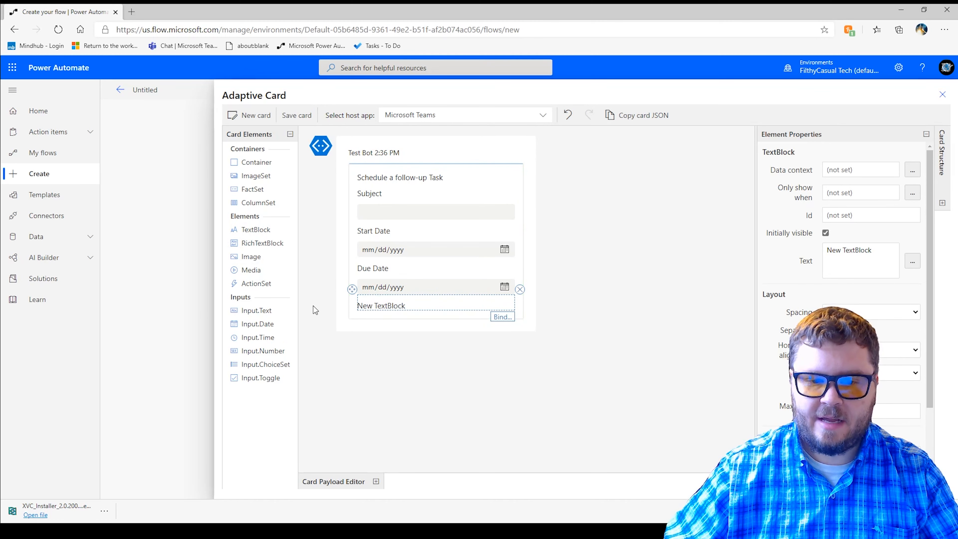
pyautogui.moveTo(876, 254); pyautogui.dragTo(793, 257)
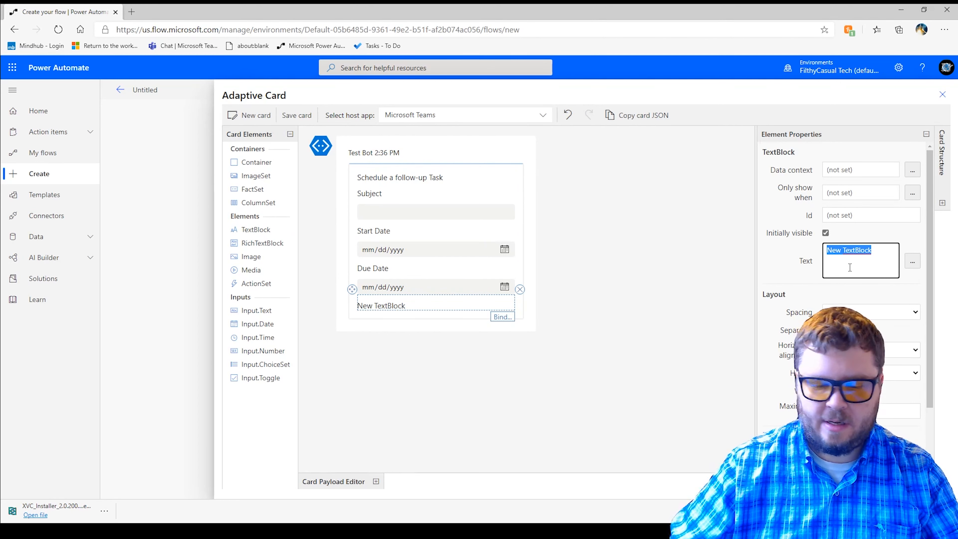
pyautogui.write('Pr')
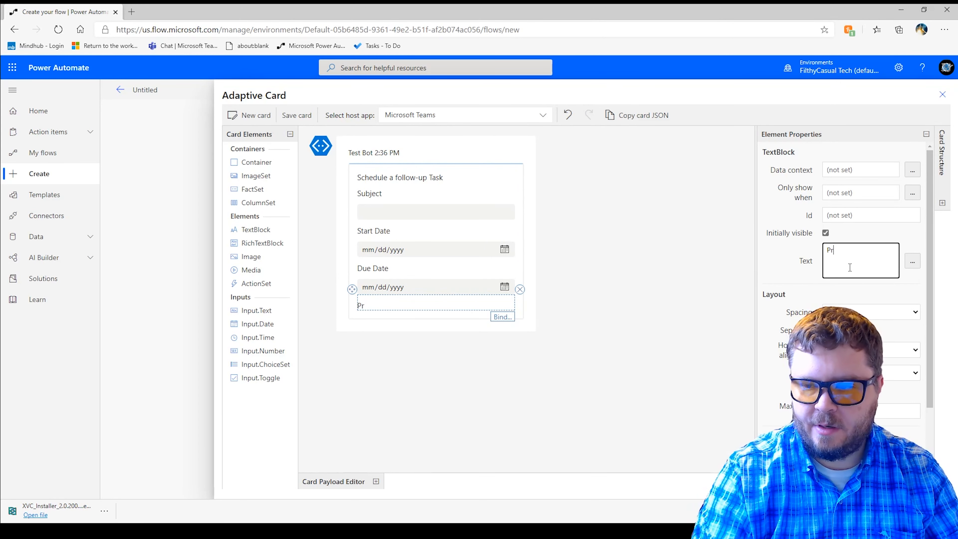
pyautogui.write('iority')
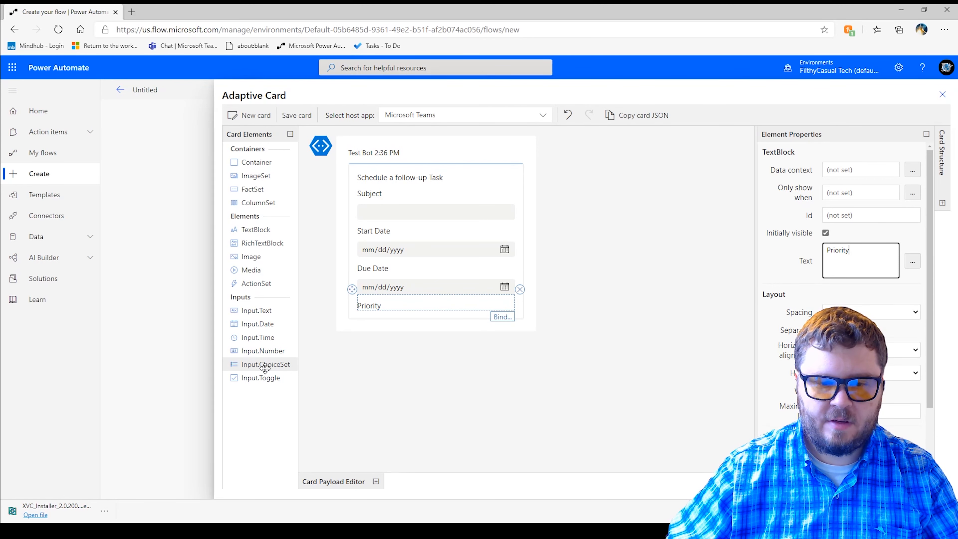
# - Add an Input.ChoiceSet below the Priority label and set its Id to cboPriority
pyautogui.moveTo(402, 318); pyautogui.dragTo(404, 317)
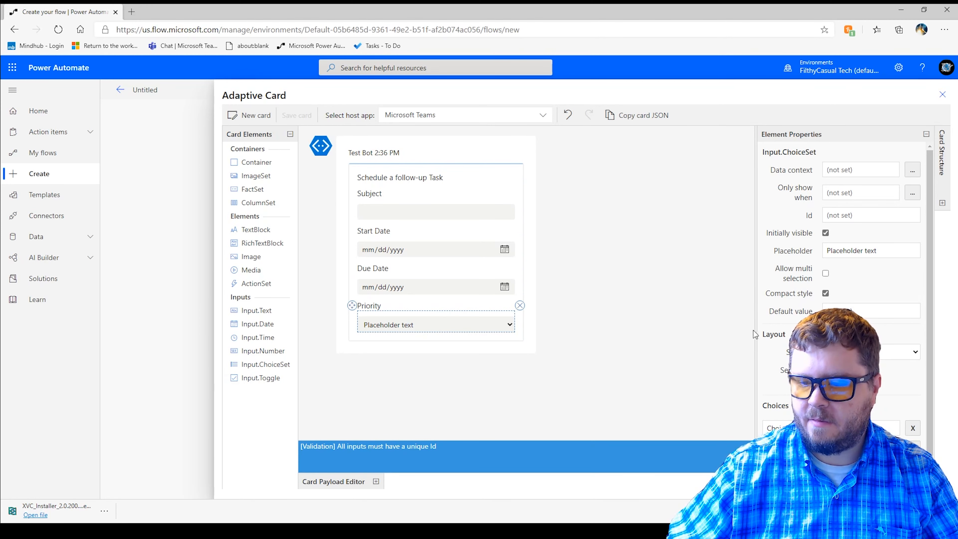
pyautogui.scroll(-1, 883, 389)
pyautogui.scroll(1, 849, 211)
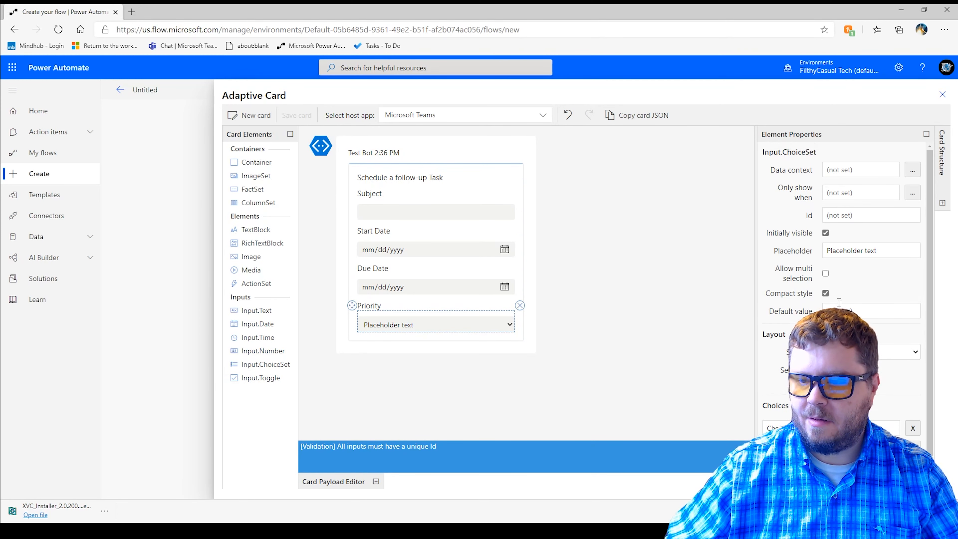
pyautogui.click(849, 215)
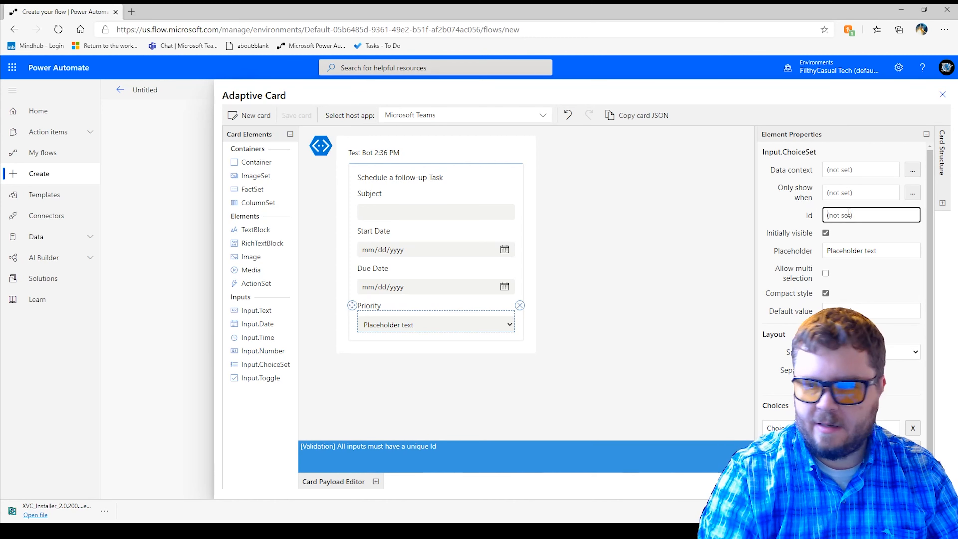
pyautogui.write('cbo')
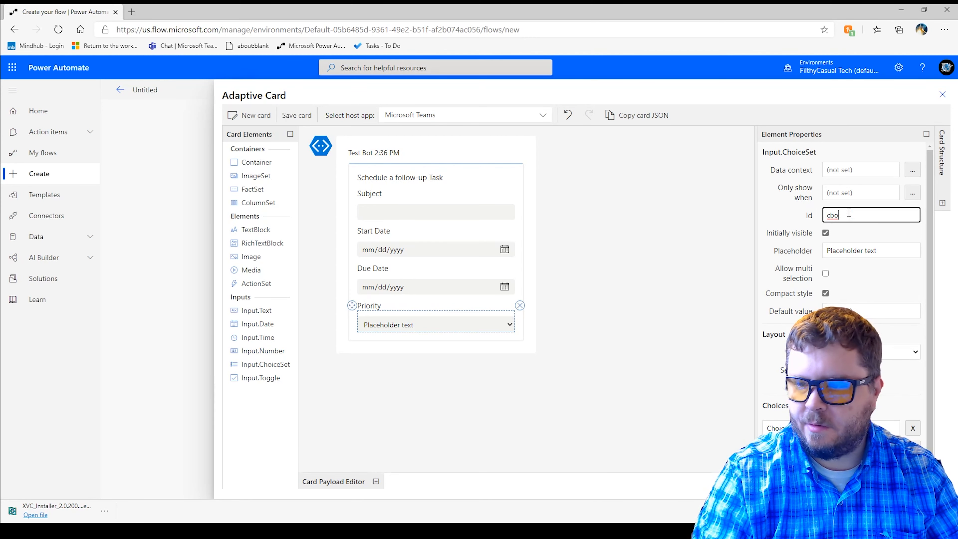
pyautogui.write('Prior')
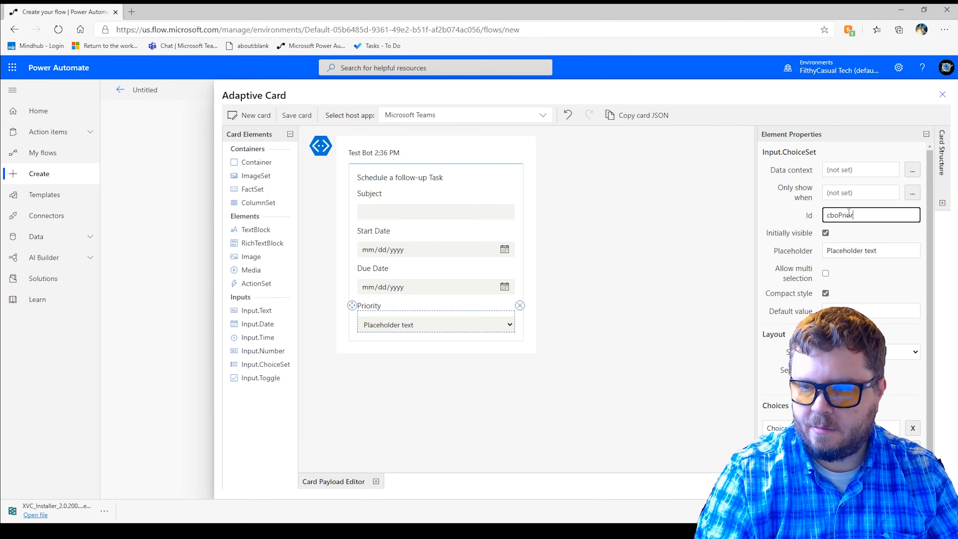
pyautogui.write('ity')
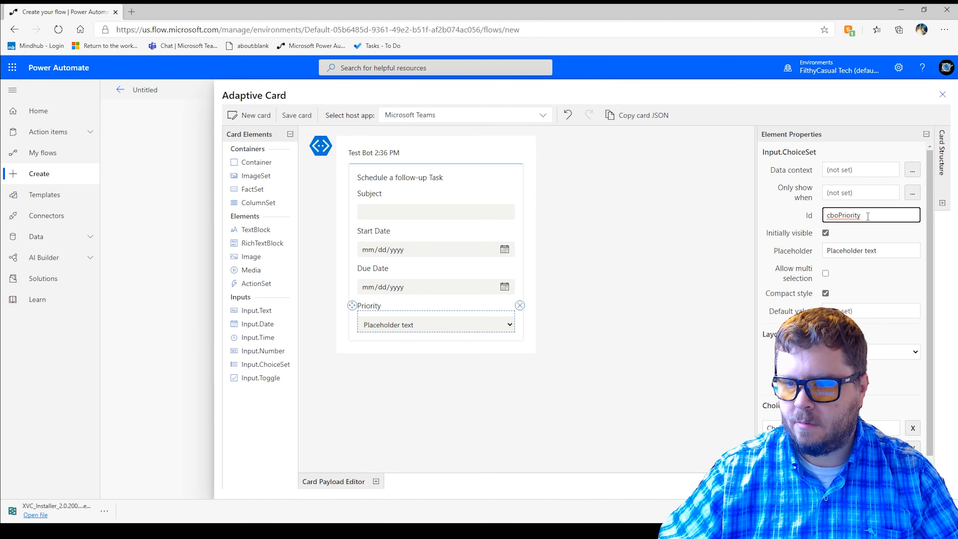
# - Set the Priority choice set's three choices to Low, Normal and High
pyautogui.scroll(-1, 855, 215)
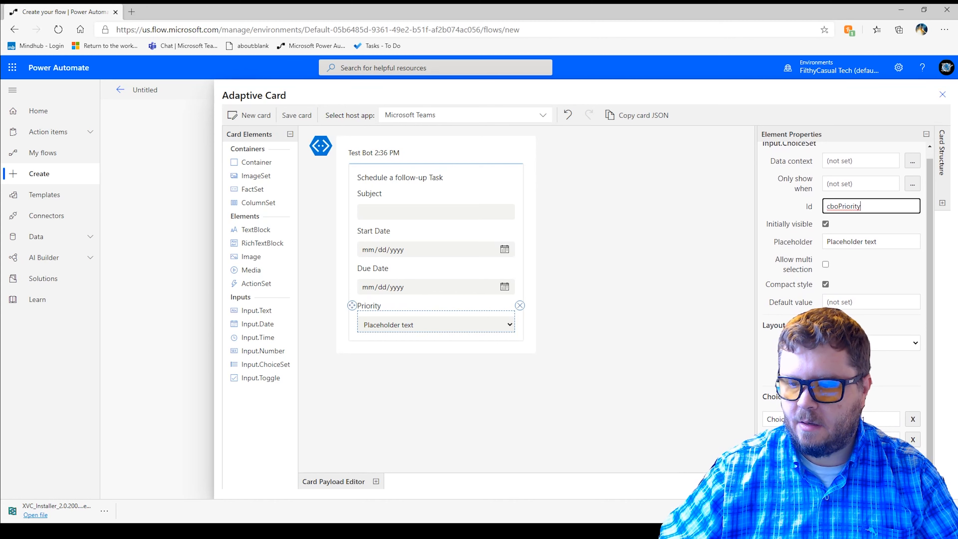
pyautogui.click(796, 419)
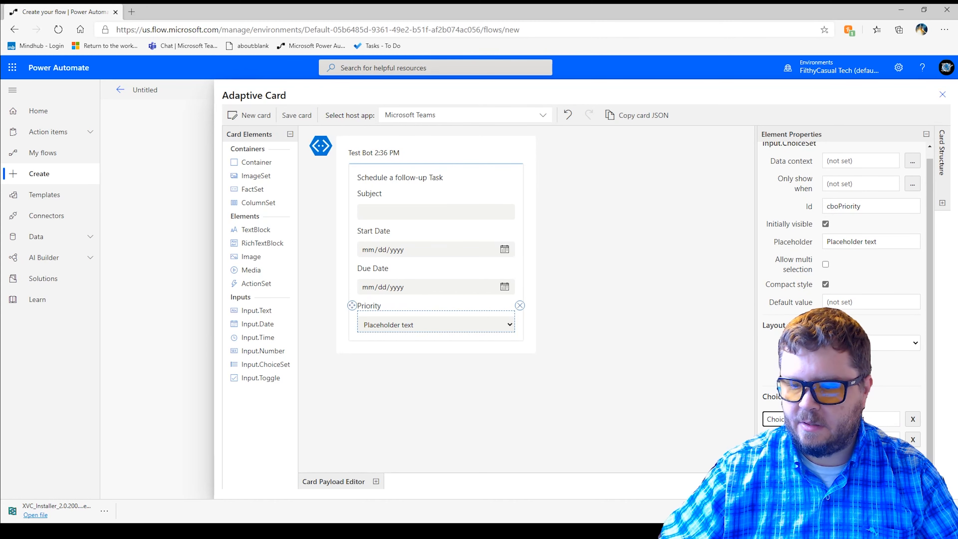
pyautogui.moveTo(796, 420); pyautogui.dragTo(739, 410)
pyautogui.write('Low')
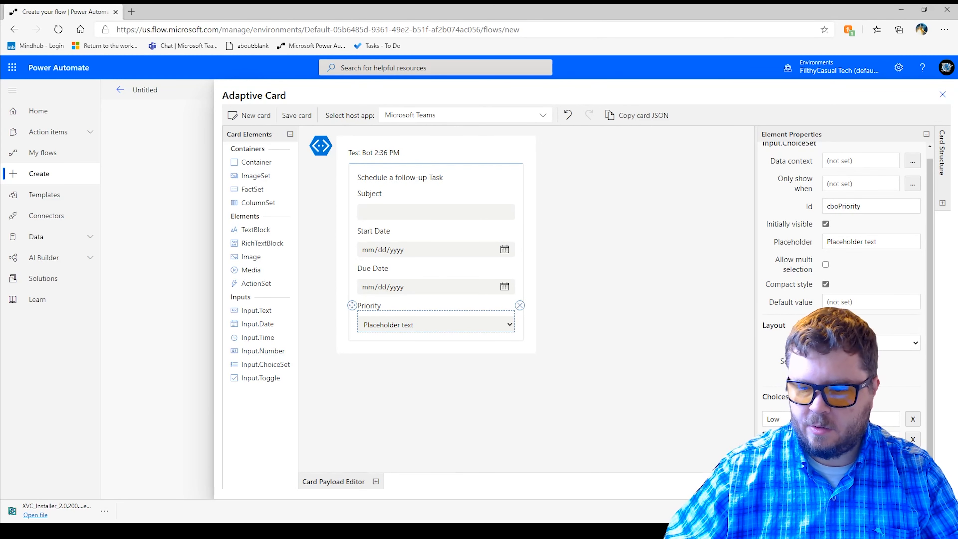
pyautogui.moveTo(796, 439); pyautogui.dragTo(720, 425)
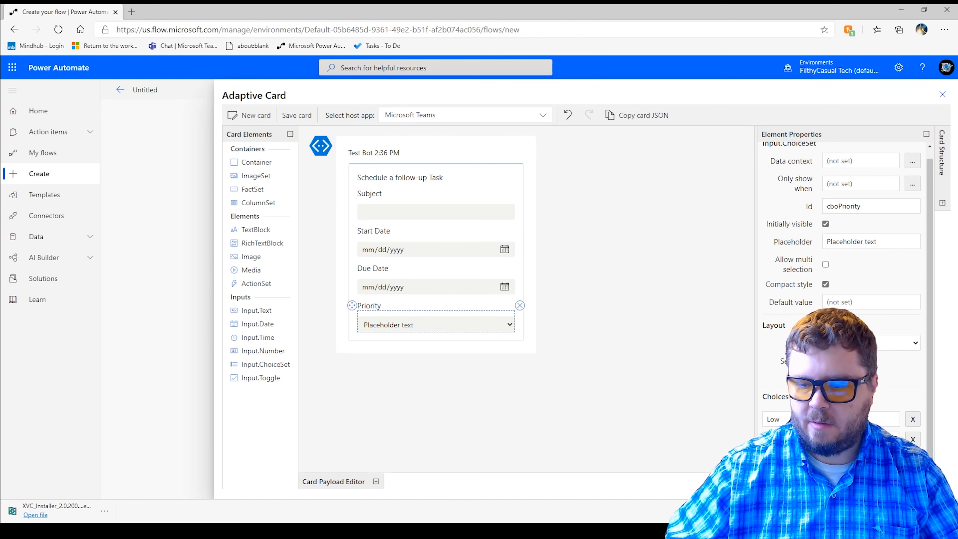
pyautogui.click(792, 460)
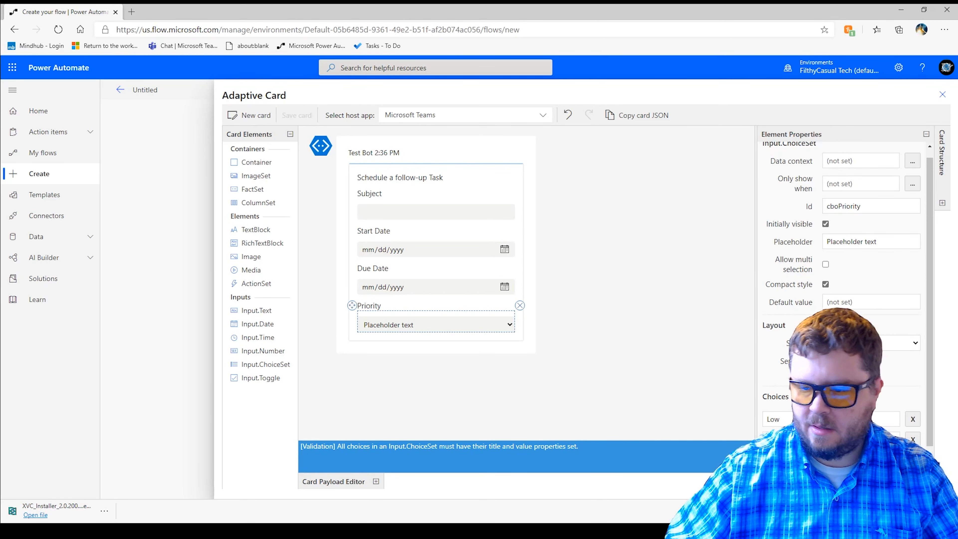
pyautogui.write('H')
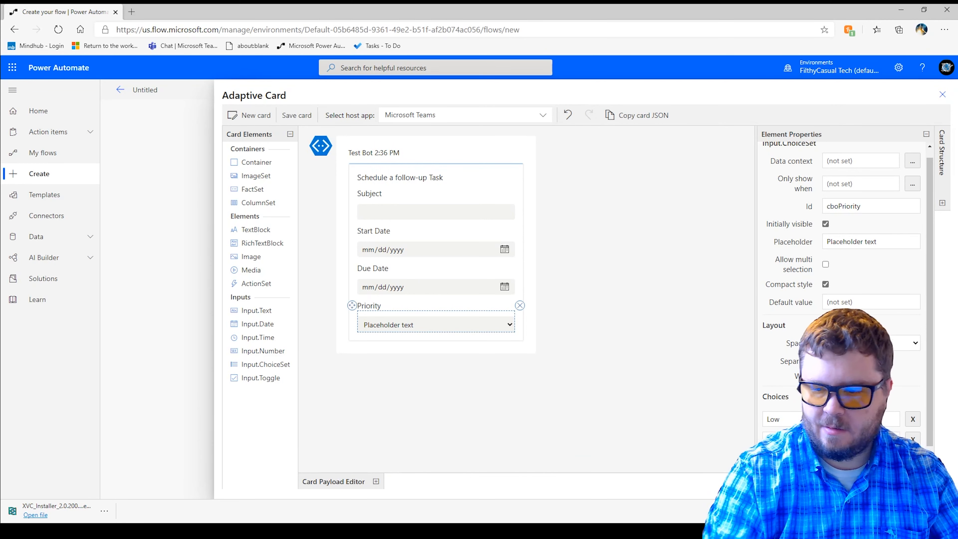
pyautogui.scroll(-1, 867, 367)
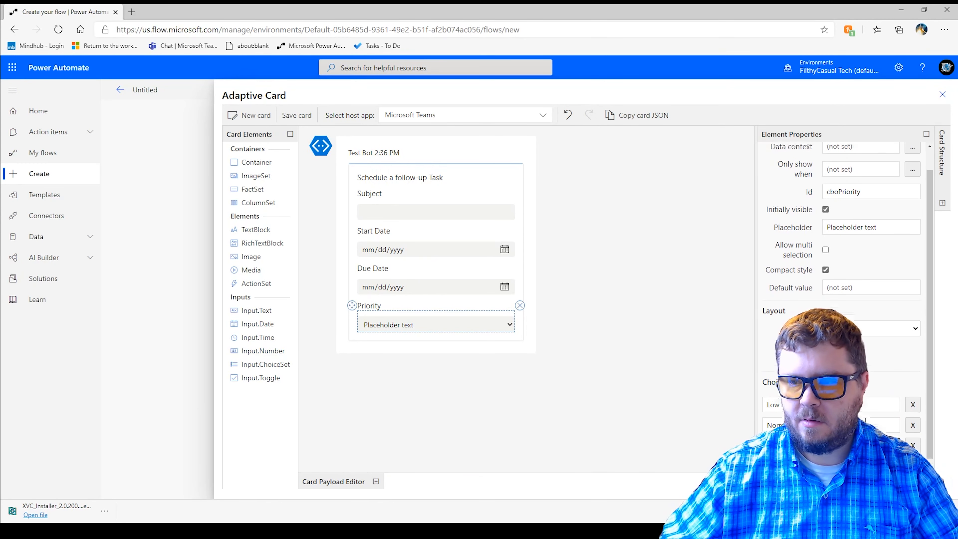
pyautogui.scroll(1, 868, 408)
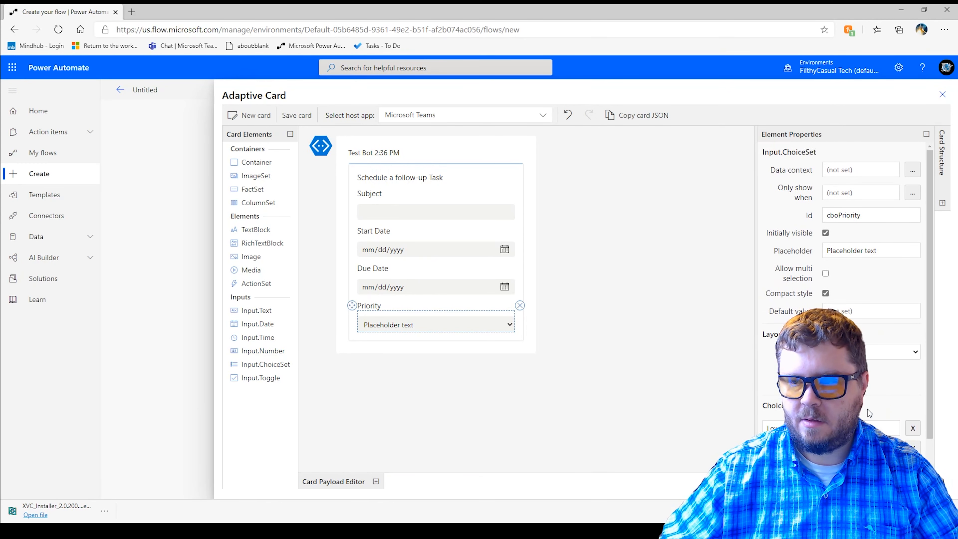
# - Check the style options of the "Schedule a follow-up Task" heading and save the adaptive card
pyautogui.click(427, 178)
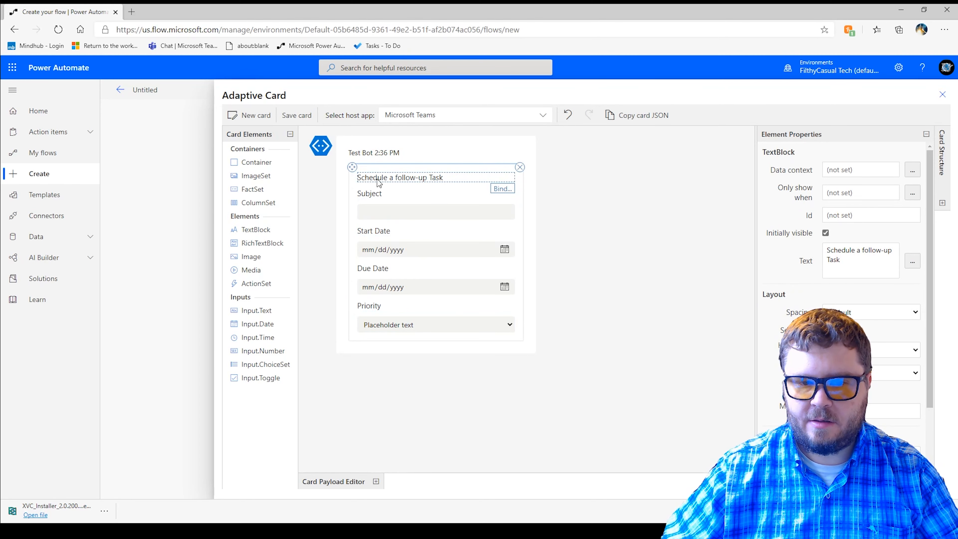
pyautogui.scroll(-2, 841, 264)
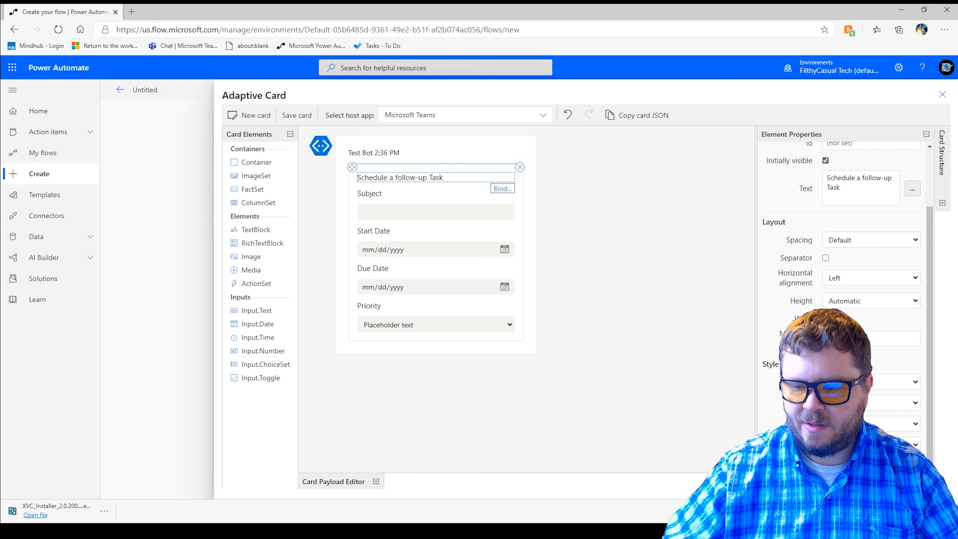
pyautogui.click(872, 403)
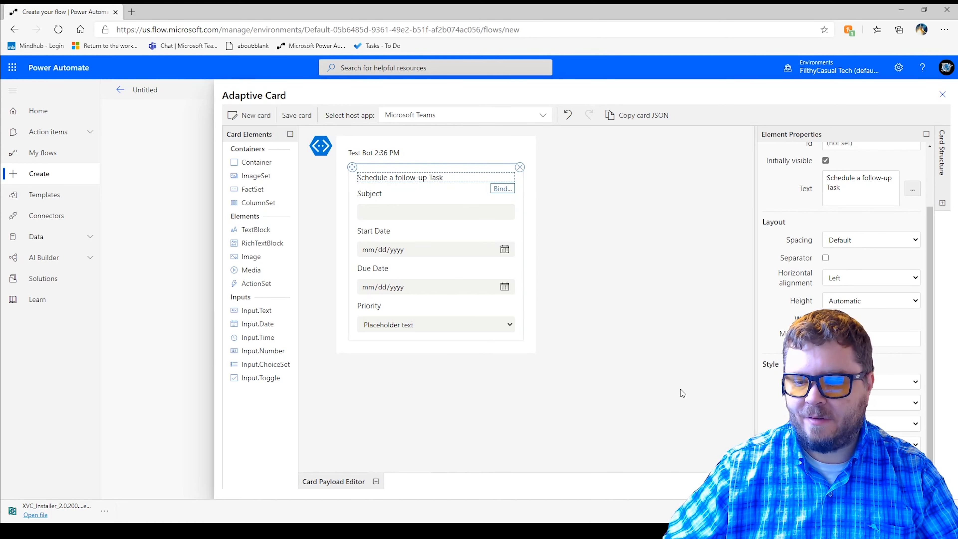
pyautogui.click(301, 119)
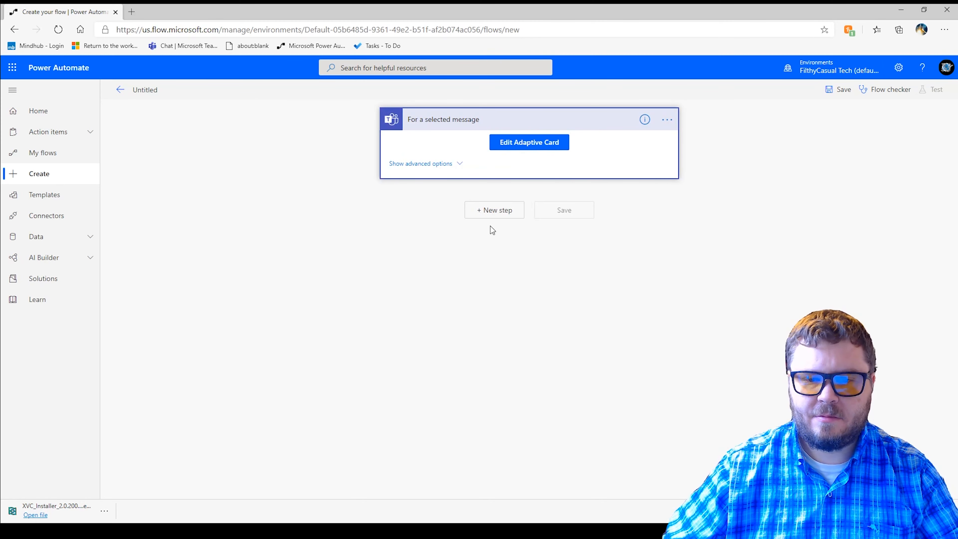
# - Add a new flow step using the Microsoft To-Do (Business) action "Add a to-do (V2)"
pyautogui.click(488, 211)
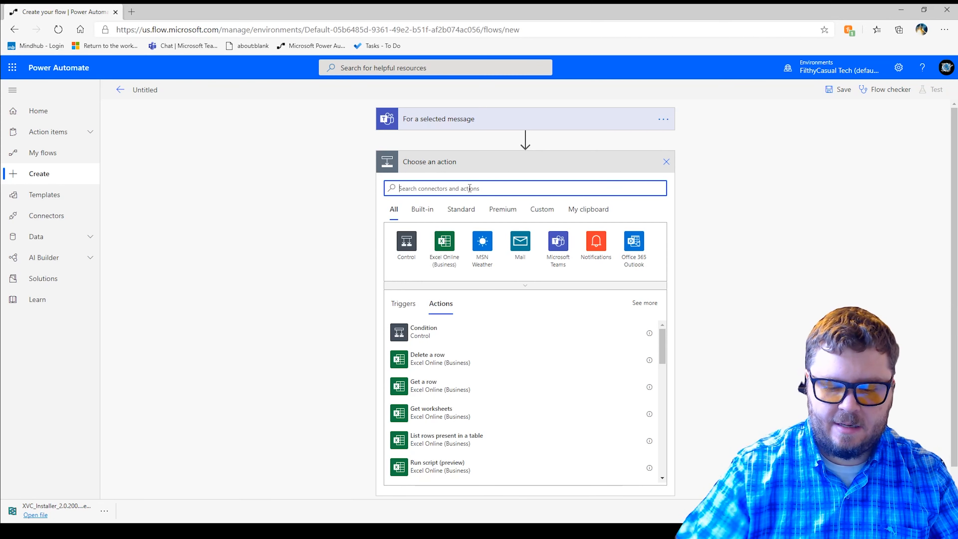
pyautogui.write('todo')
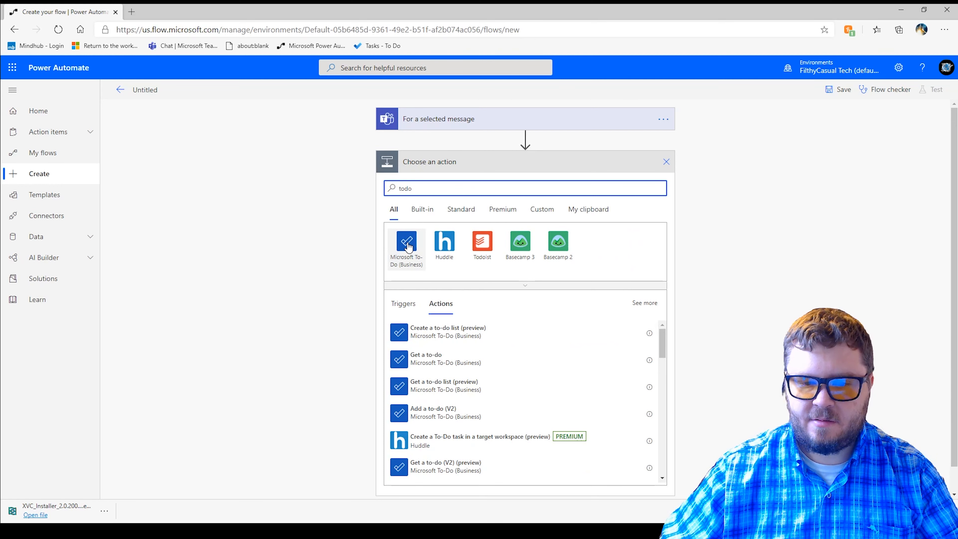
pyautogui.click(407, 244)
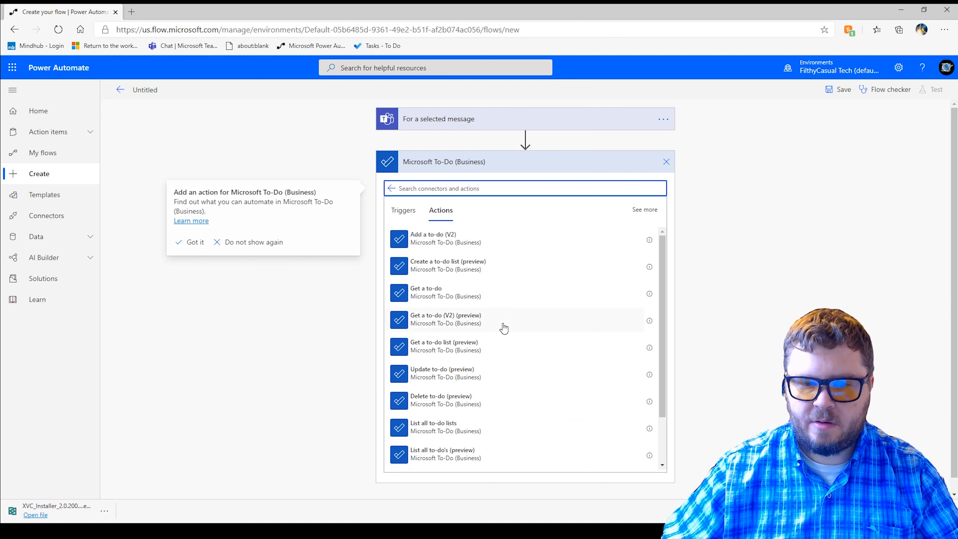
pyautogui.click(446, 243)
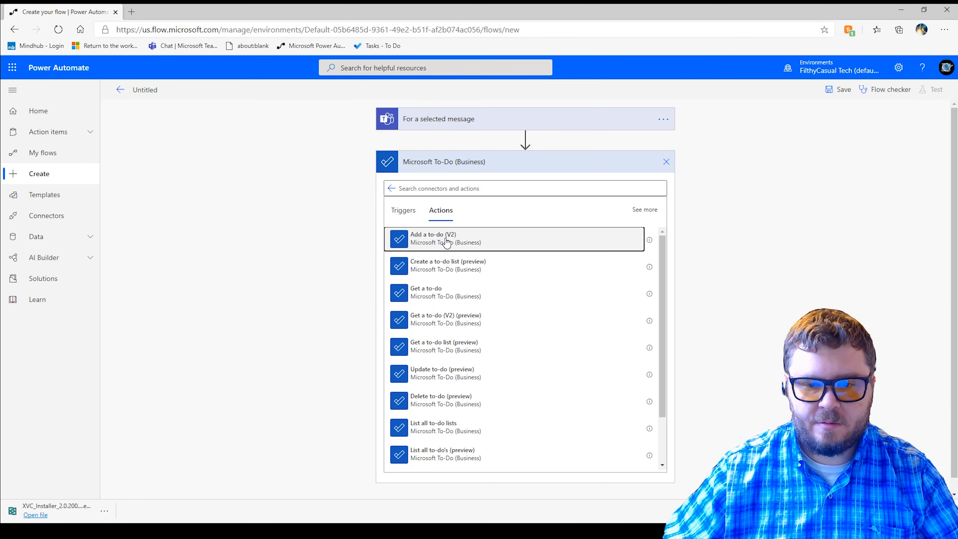
pyautogui.click(445, 245)
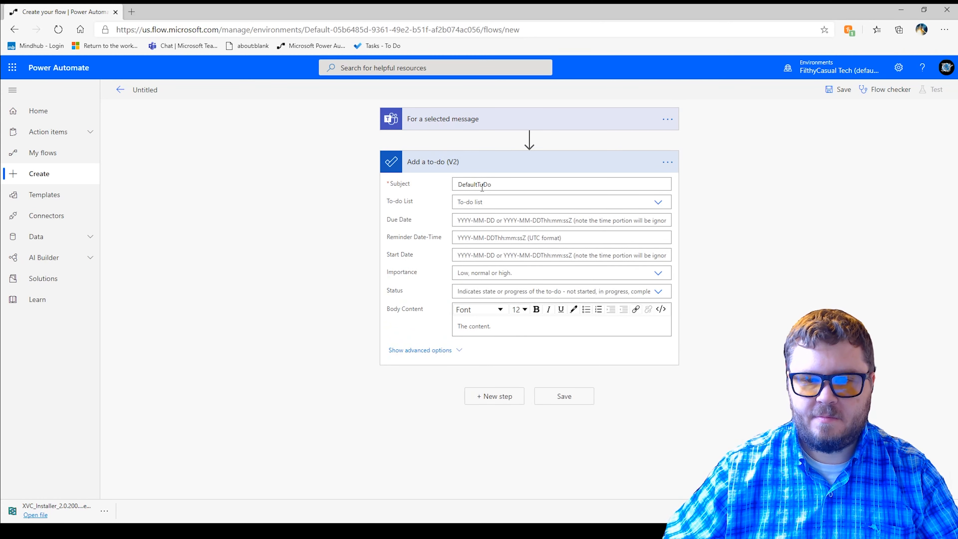
# - Replace the default Subject text of the to-do action with the txtSubject dynamic content
pyautogui.moveTo(500, 185); pyautogui.dragTo(424, 172)
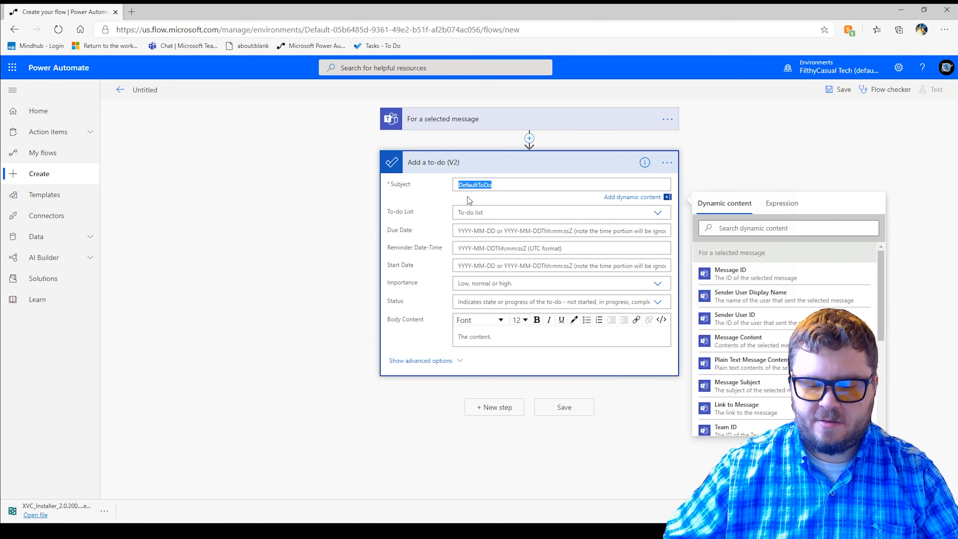
pyautogui.press('BackSpace')
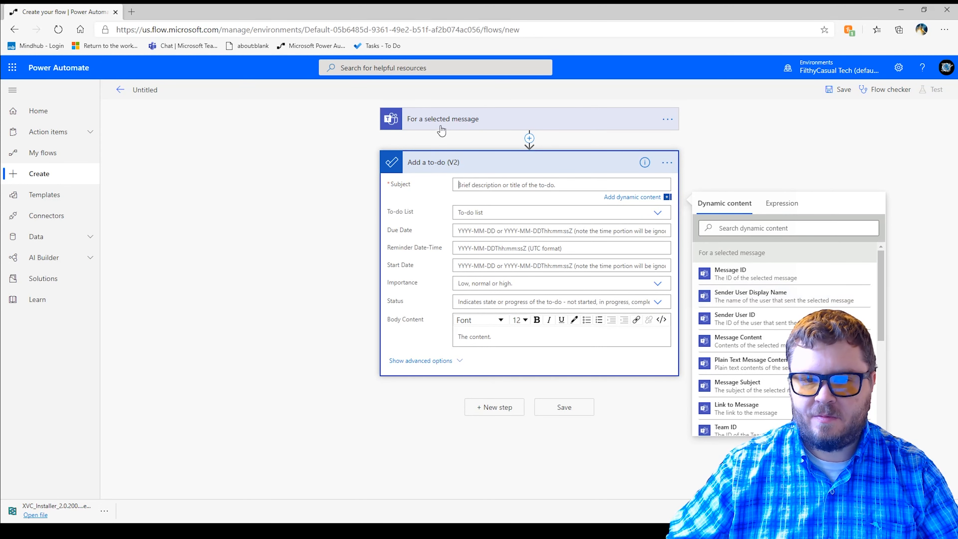
pyautogui.scroll(-5, 789, 327)
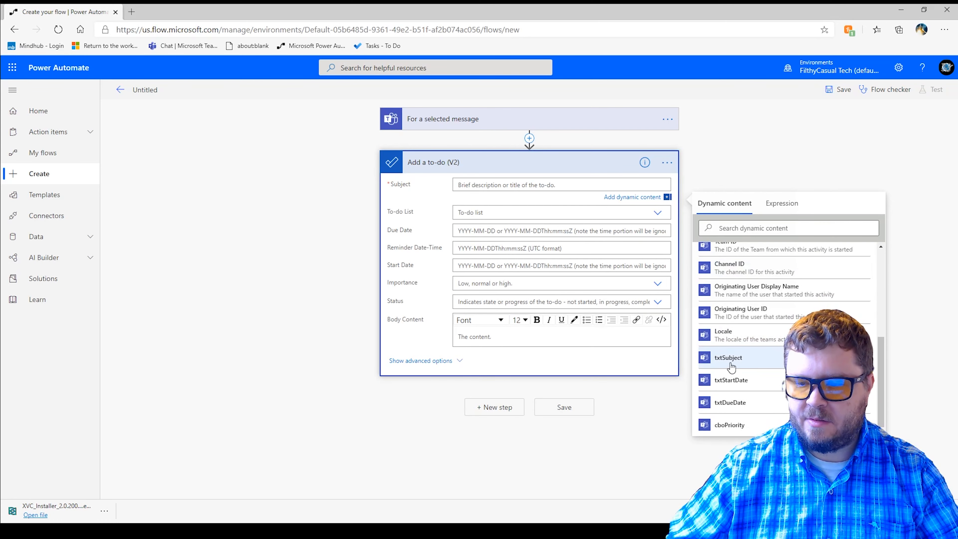
pyautogui.scroll(5, 741, 363)
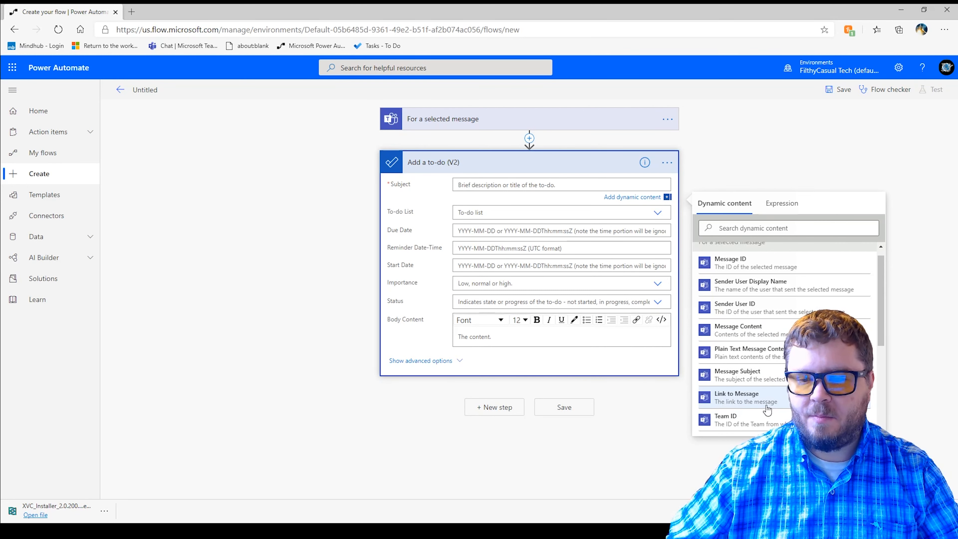
pyautogui.scroll(-3, 761, 369)
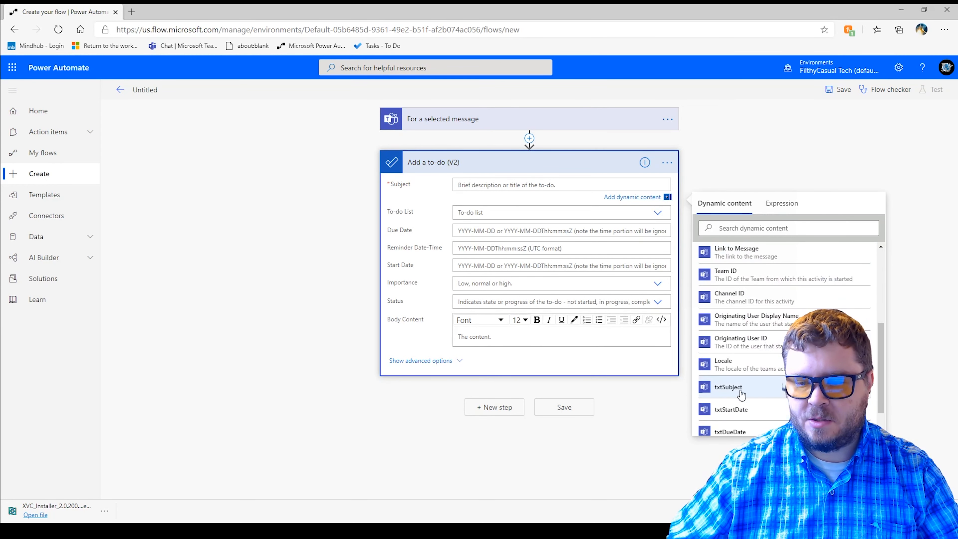
pyautogui.click(720, 392)
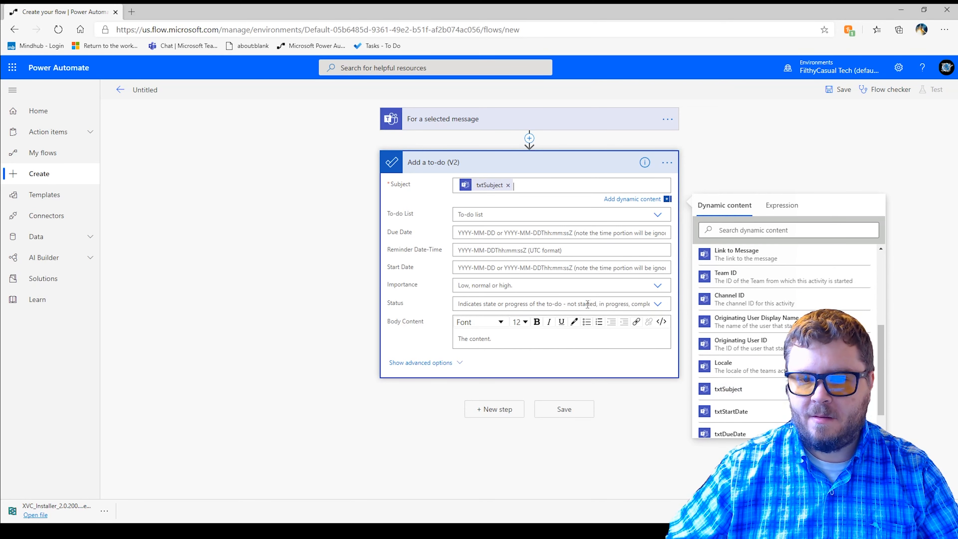
# - Set the To-do List to Tasks and fill Due Date with the txtDueDate dynamic content
pyautogui.click(487, 215)
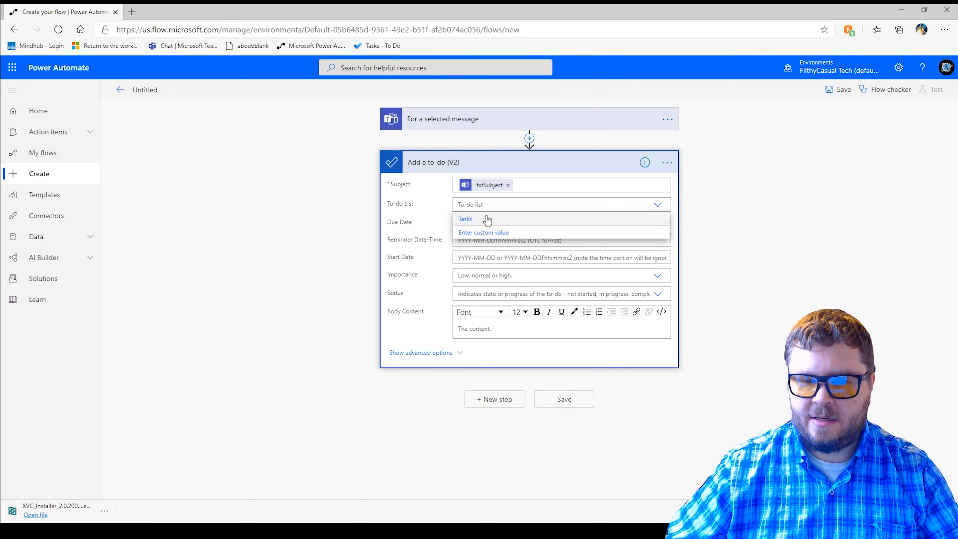
pyautogui.click(466, 220)
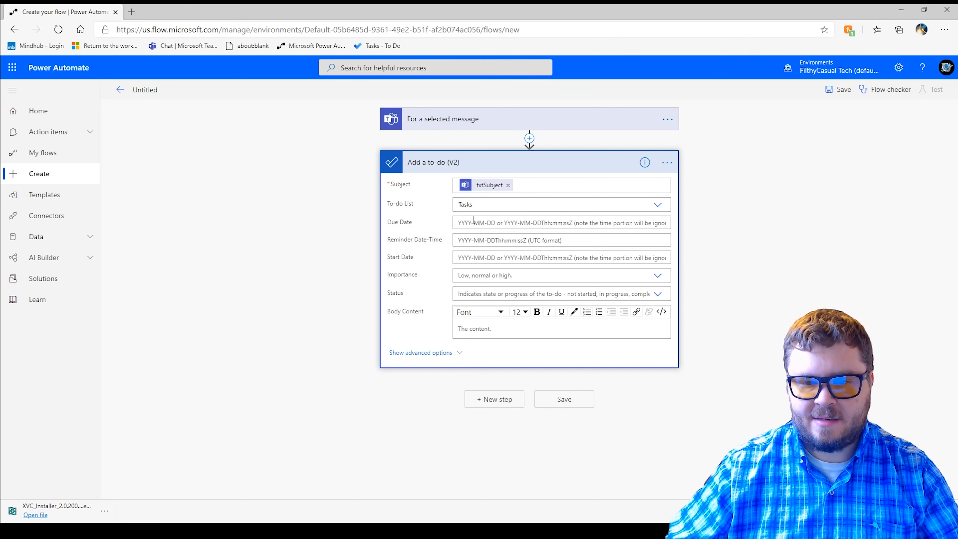
pyautogui.click(480, 221)
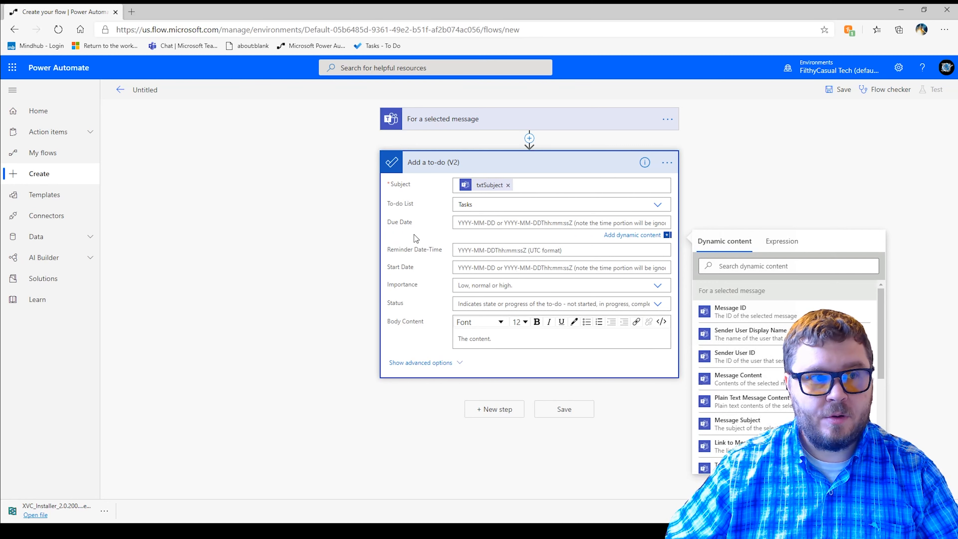
pyautogui.scroll(-5, 766, 404)
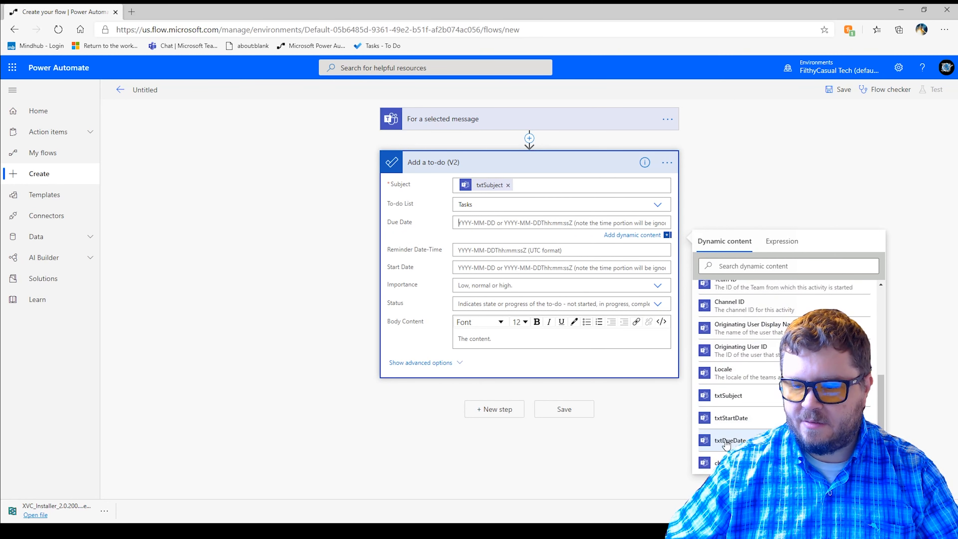
pyautogui.click(723, 442)
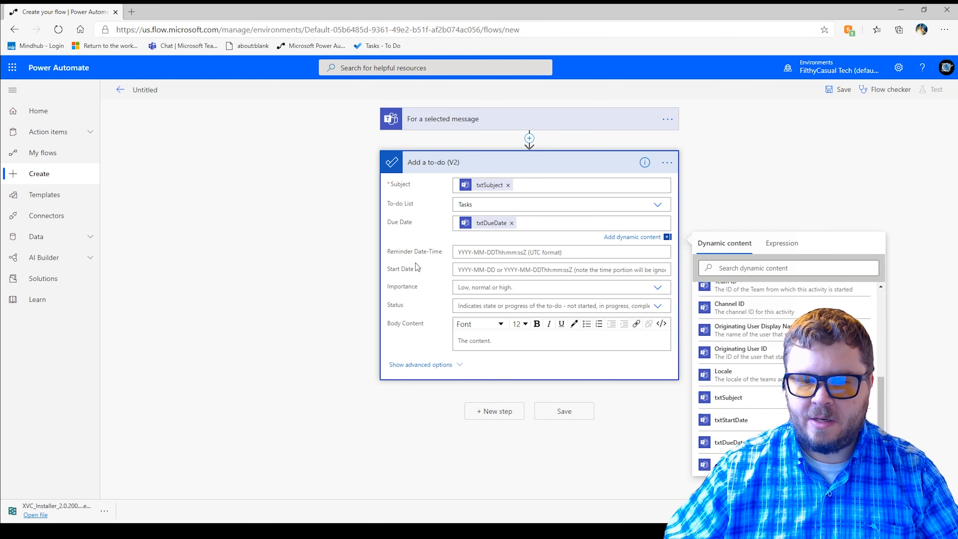
# - Fill the to-do action's Start Date with the txtStartDate dynamic content
pyautogui.click(472, 271)
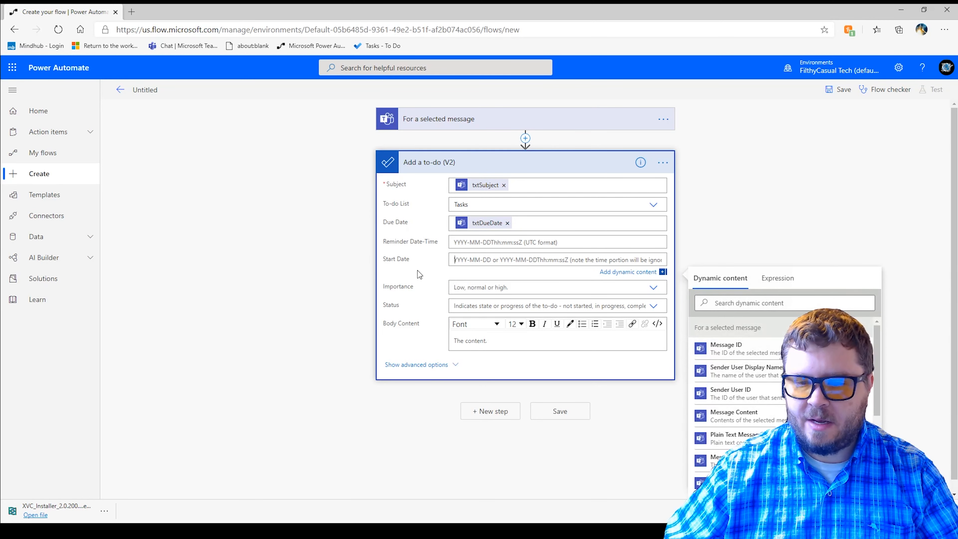
pyautogui.scroll(-5, 747, 423)
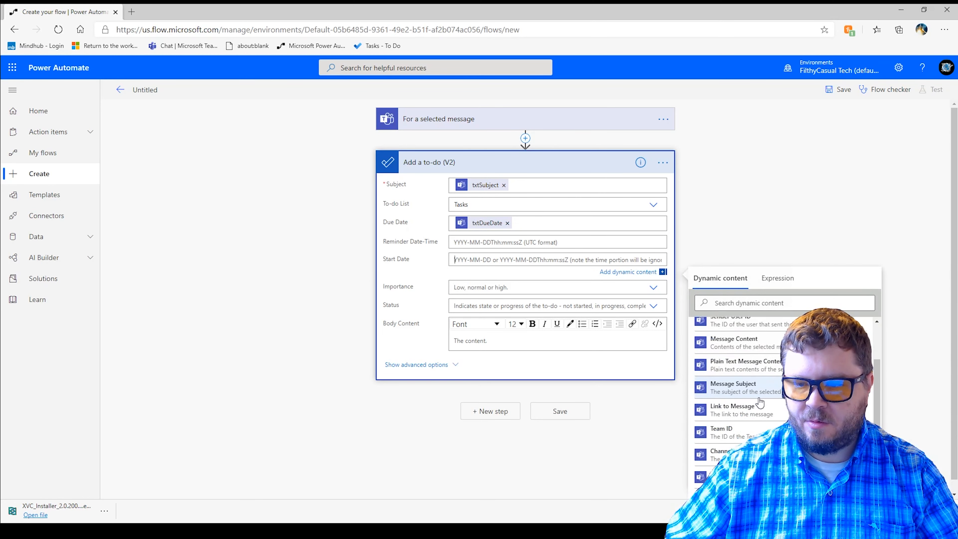
pyautogui.scroll(-1, 747, 434)
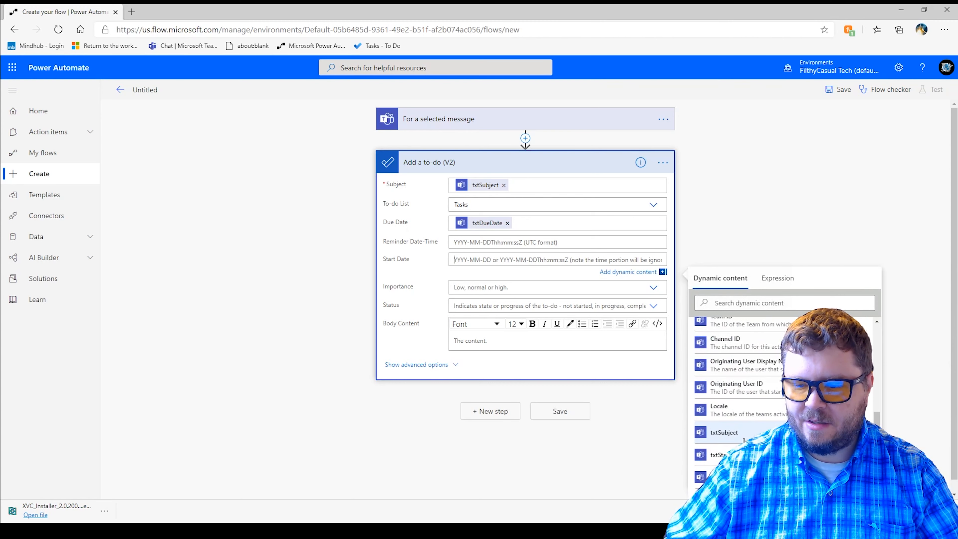
pyautogui.click(702, 459)
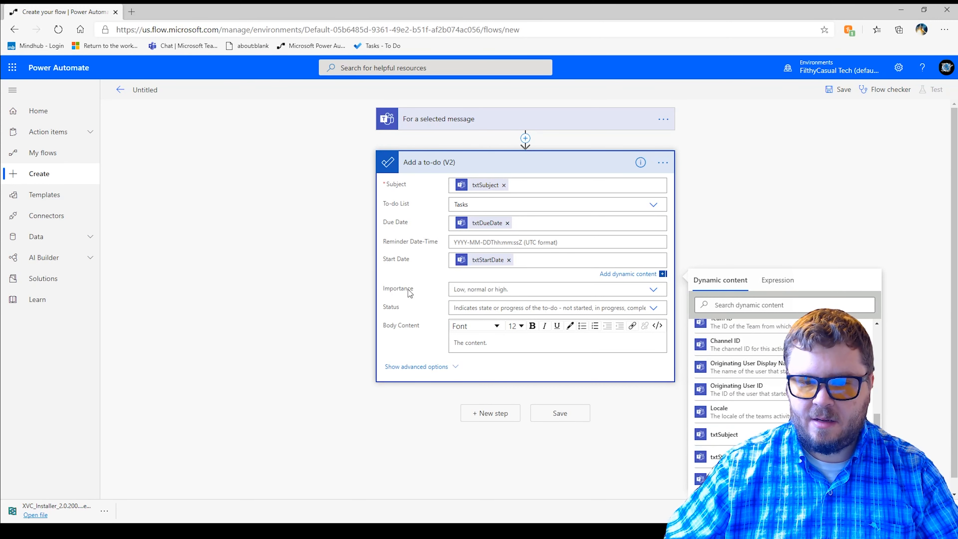
# - Set the to-do action's Importance to a custom value using the cboPriority dynamic content
pyautogui.click(480, 292)
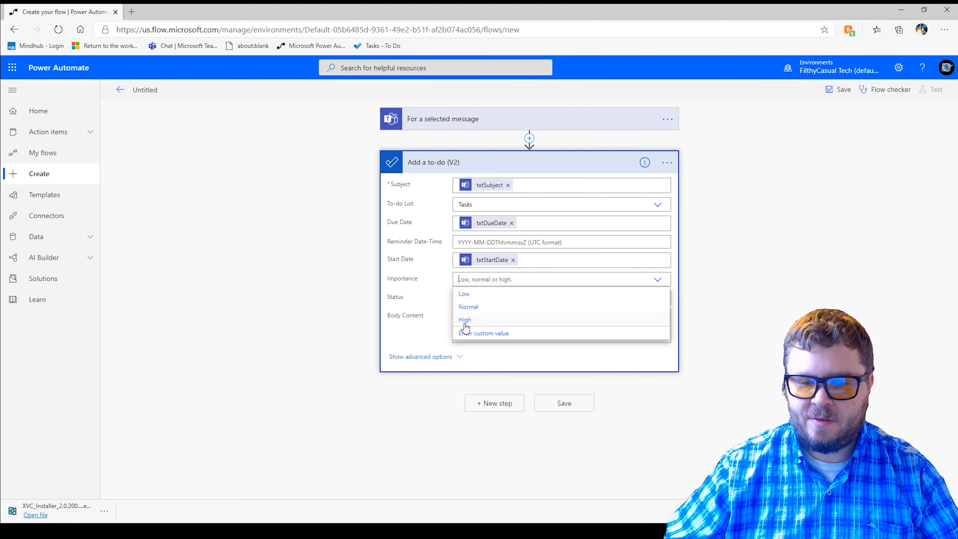
pyautogui.click(481, 336)
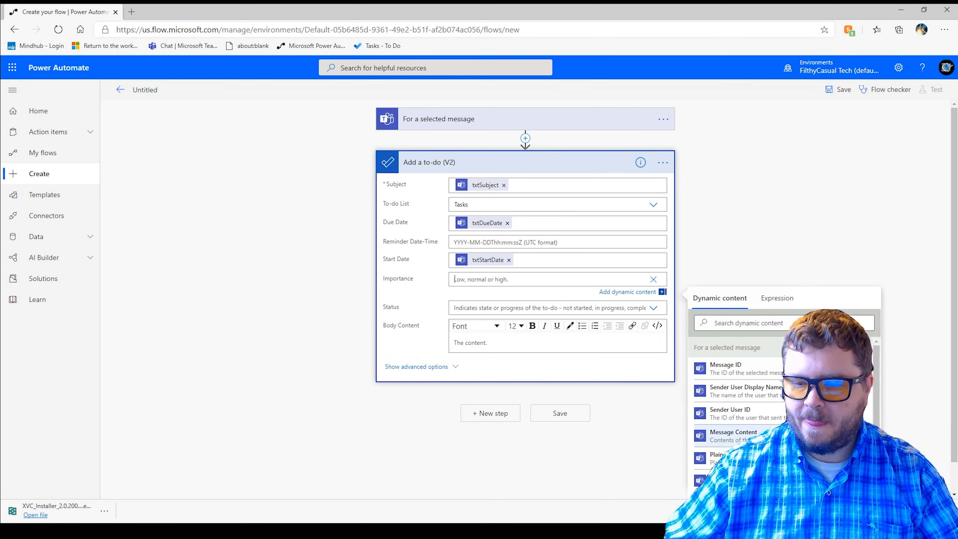
pyautogui.scroll(-4, 740, 397)
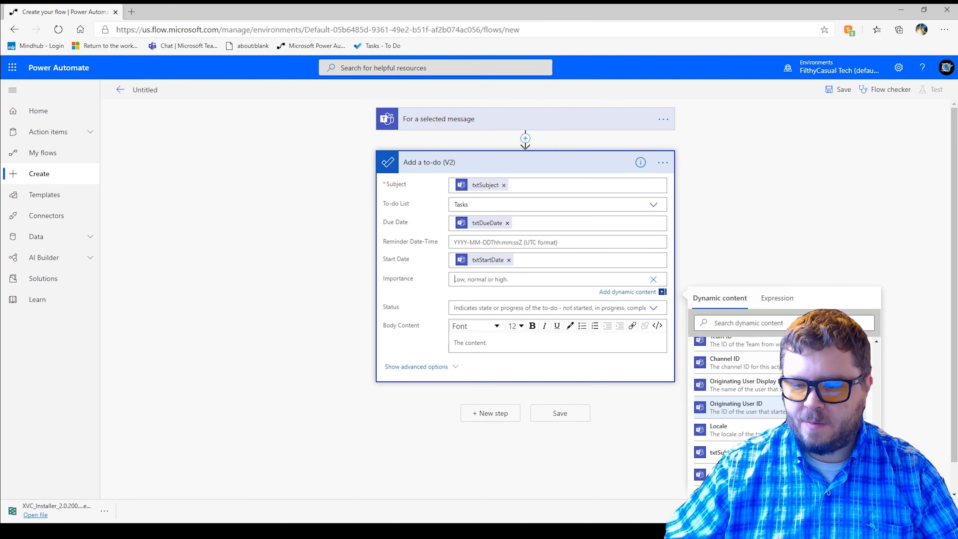
pyautogui.scroll(-1, 739, 449)
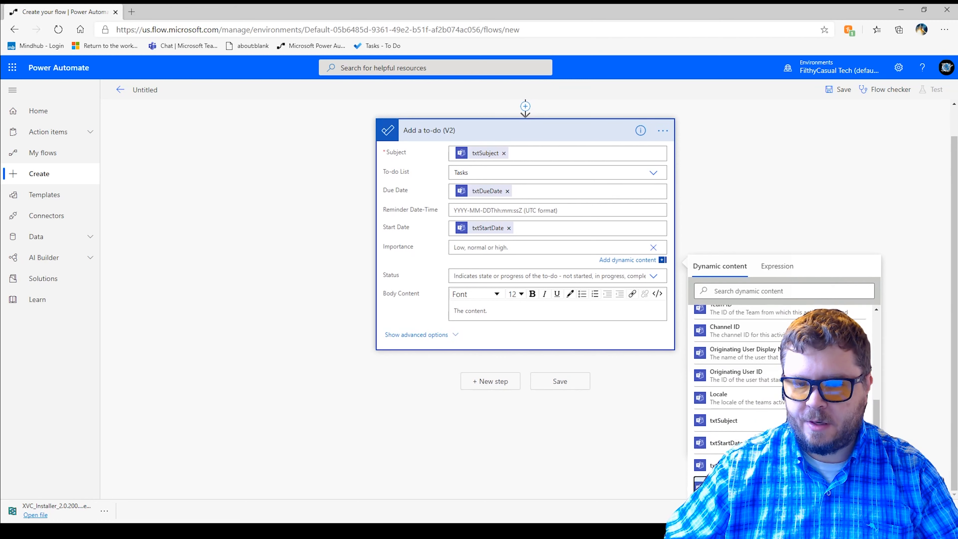
pyautogui.click(722, 487)
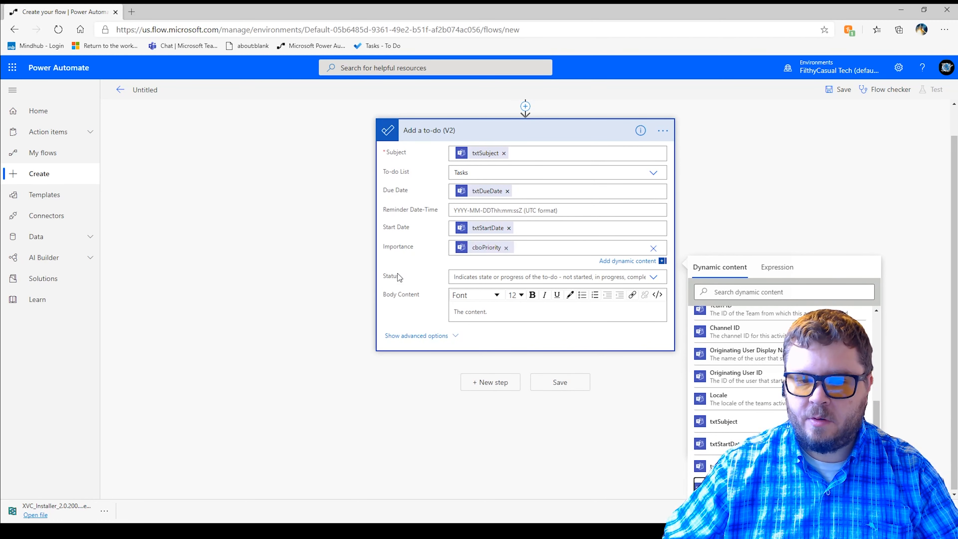
# - Fill Body Content with the Sender User Display Name, Message Content and Link to Message dynamic content, each on its own line
pyautogui.click(469, 313)
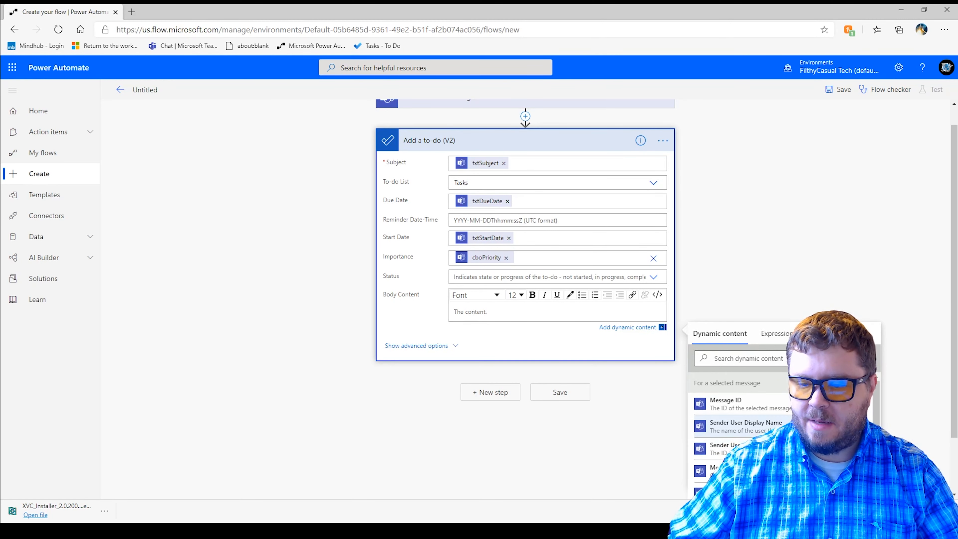
pyautogui.scroll(-1, 723, 445)
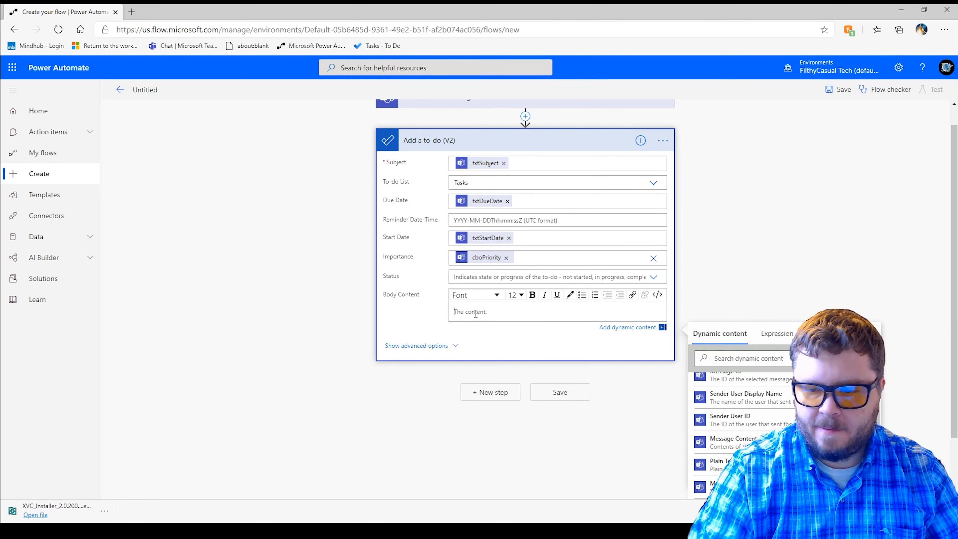
pyautogui.scroll(2, 692, 431)
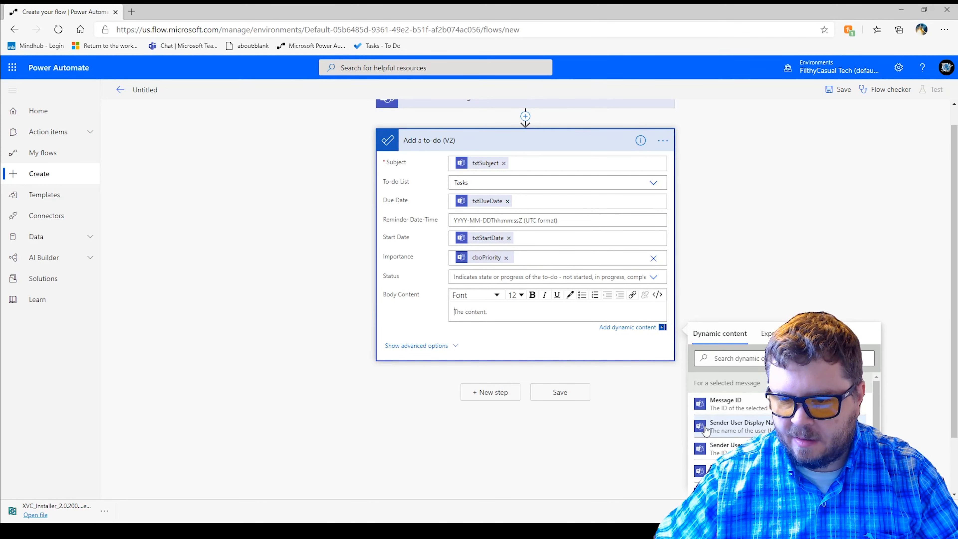
pyautogui.click(739, 430)
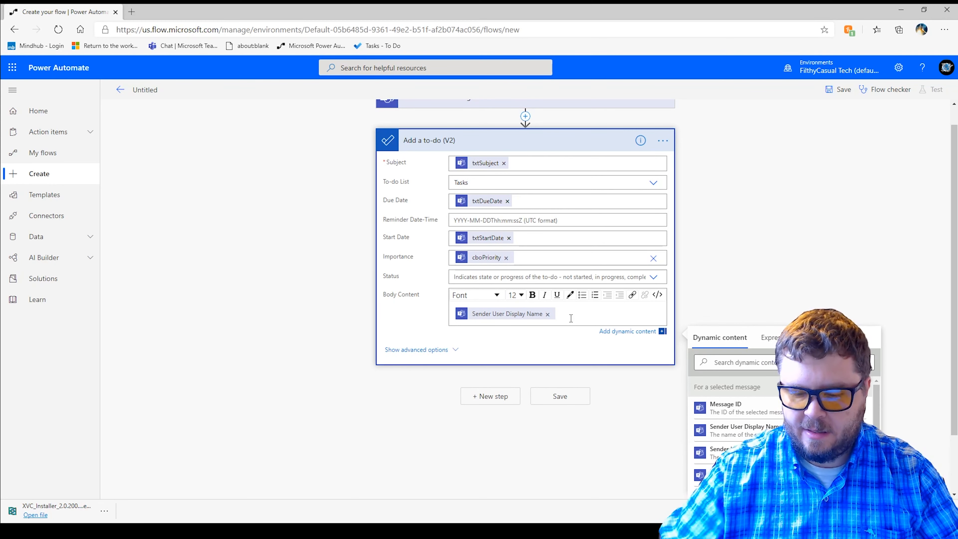
pyautogui.press('Return')
pyautogui.scroll(-1, 736, 434)
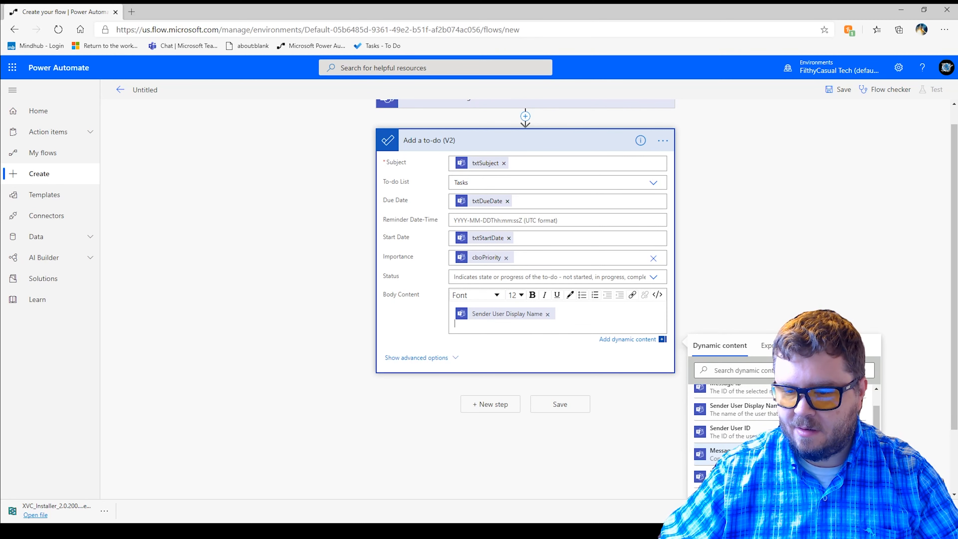
pyautogui.click(718, 455)
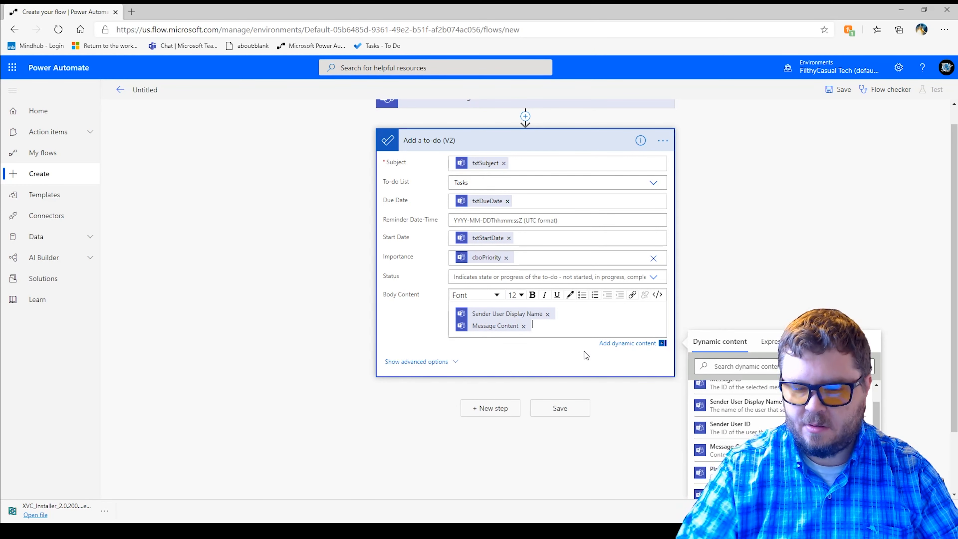
pyautogui.scroll(-2, 739, 434)
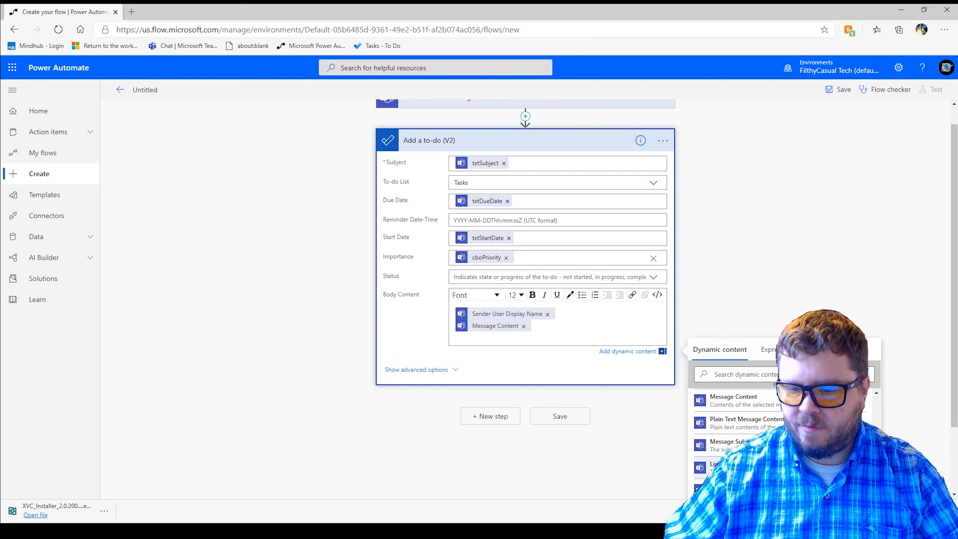
pyautogui.click(711, 467)
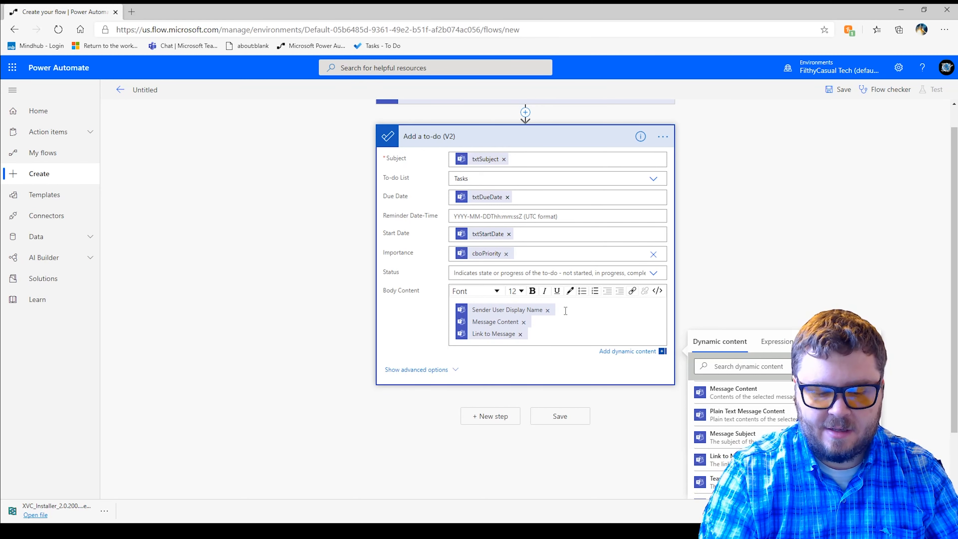
# - Add the label "Requestor:" in front of Sender User Display Name in the Body Content
pyautogui.write('Req ')
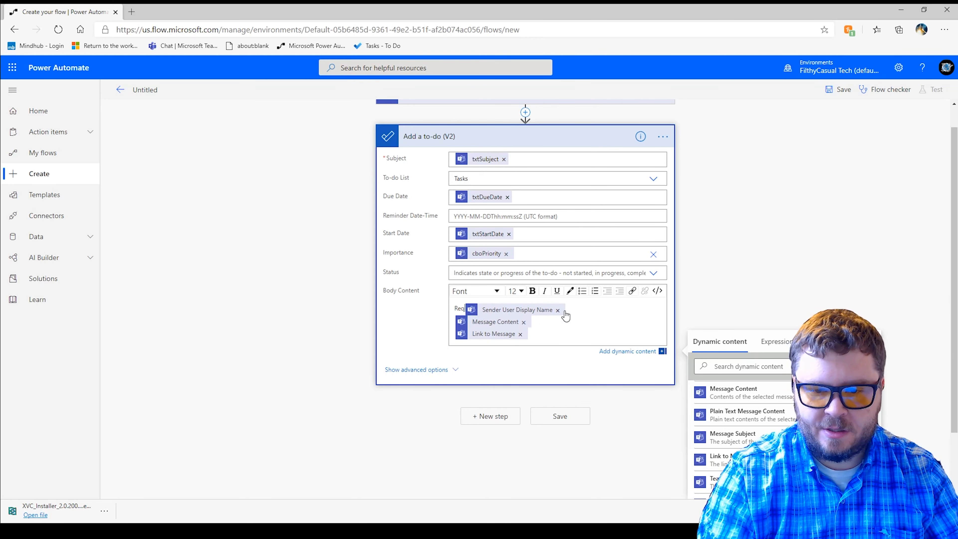
pyautogui.write('uestor')
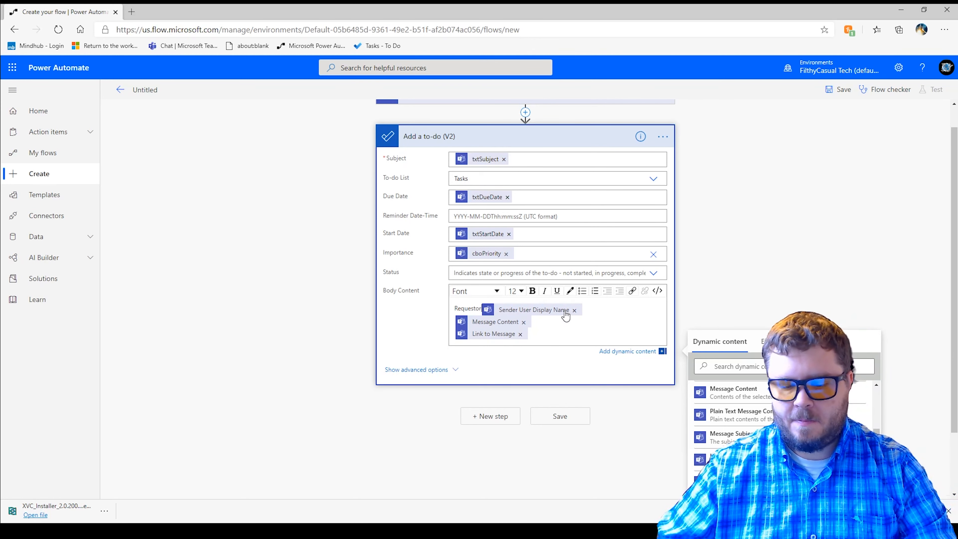
pyautogui.write(':')
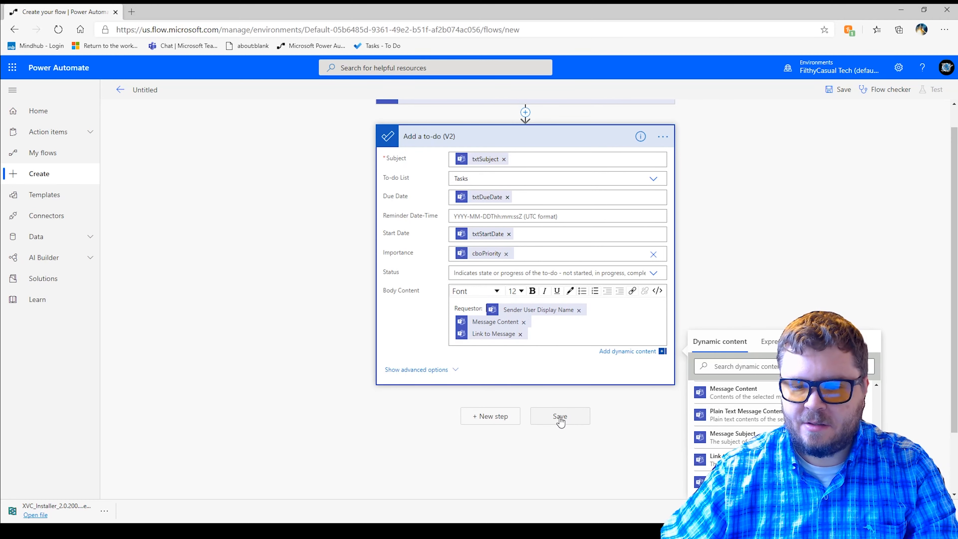
# - Rename the flow as TeamsMessagetoTask and save it
pyautogui.click(154, 93)
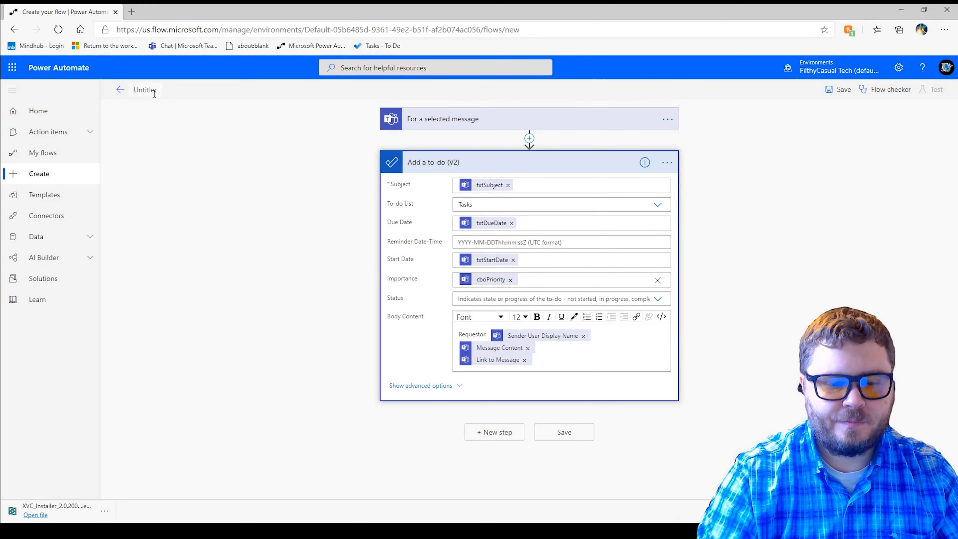
pyautogui.hotkey('ctrl', 'a')
pyautogui.press('BackSpace')
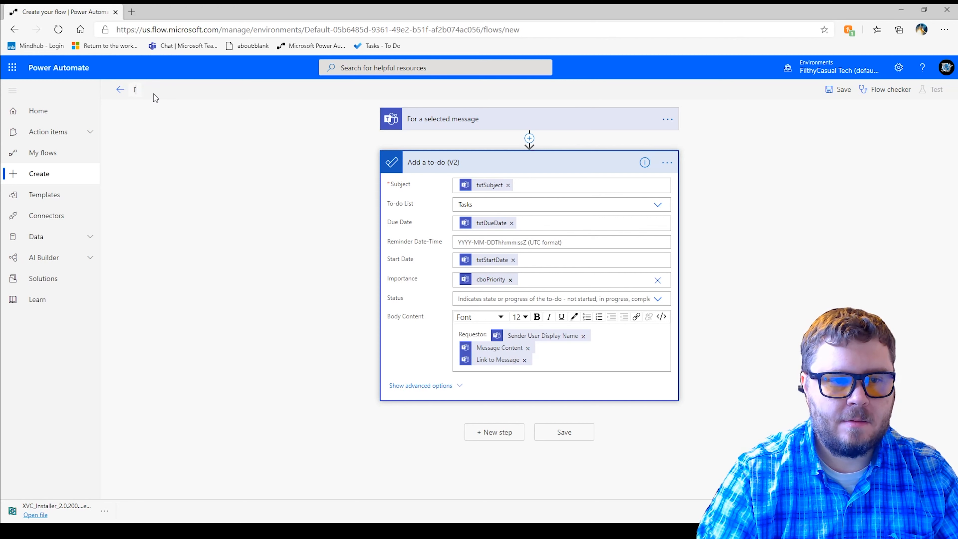
pyautogui.write('TeamsMes')
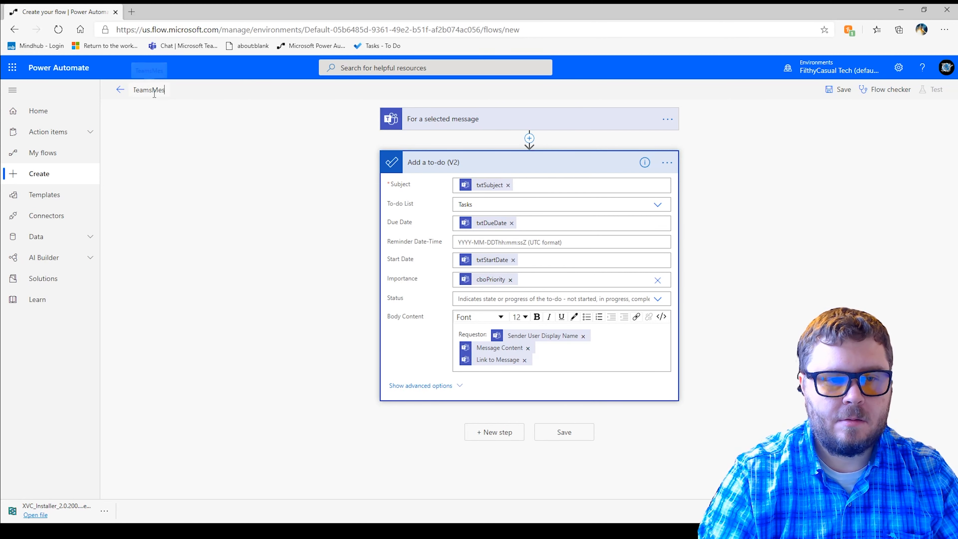
pyautogui.write('sagetoTask')
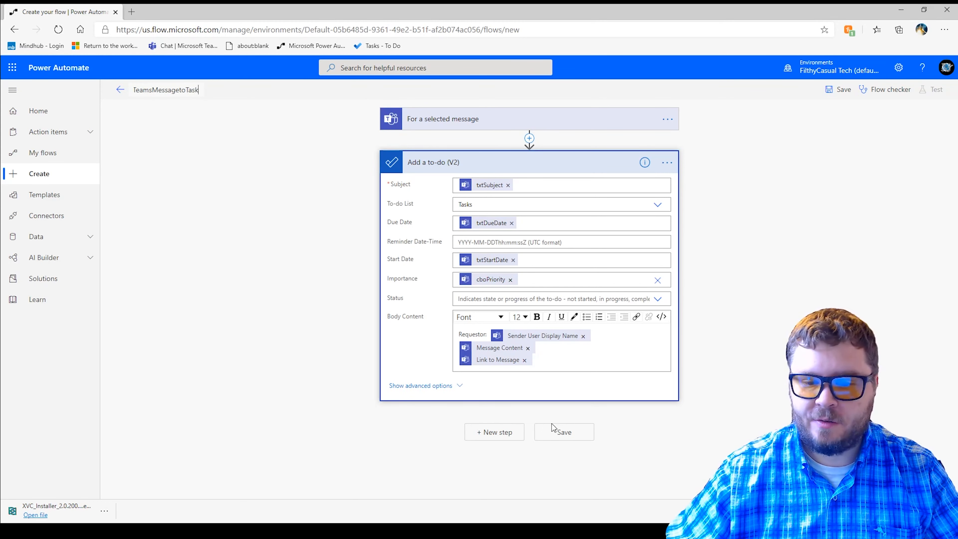
pyautogui.click(565, 433)
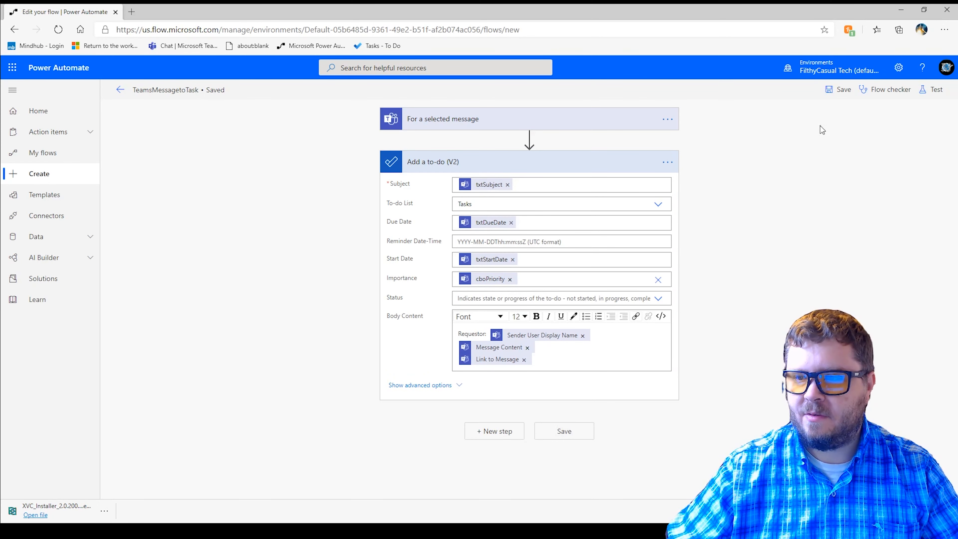
# - Check the flow for errors and warnings, and leave the editor for the flow's details page
pyautogui.click(886, 91)
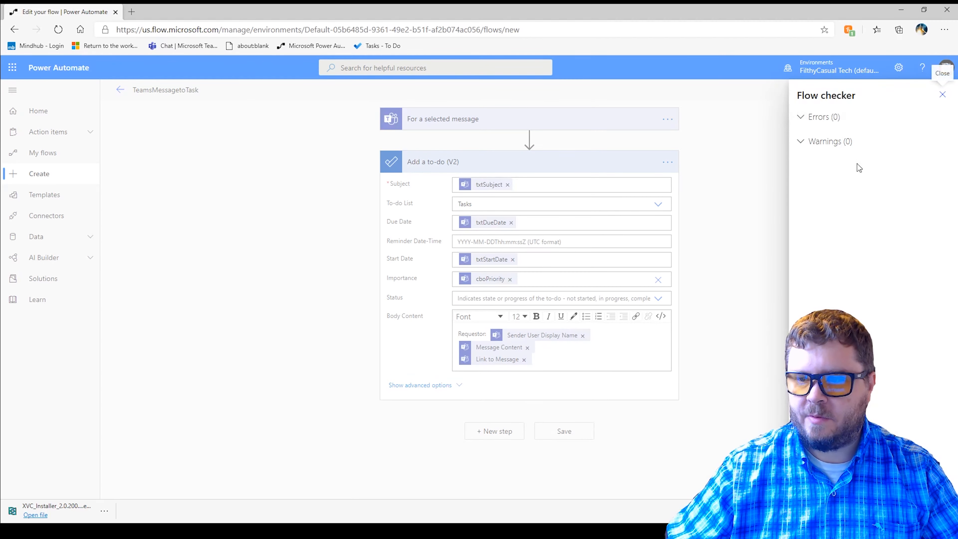
pyautogui.click(942, 94)
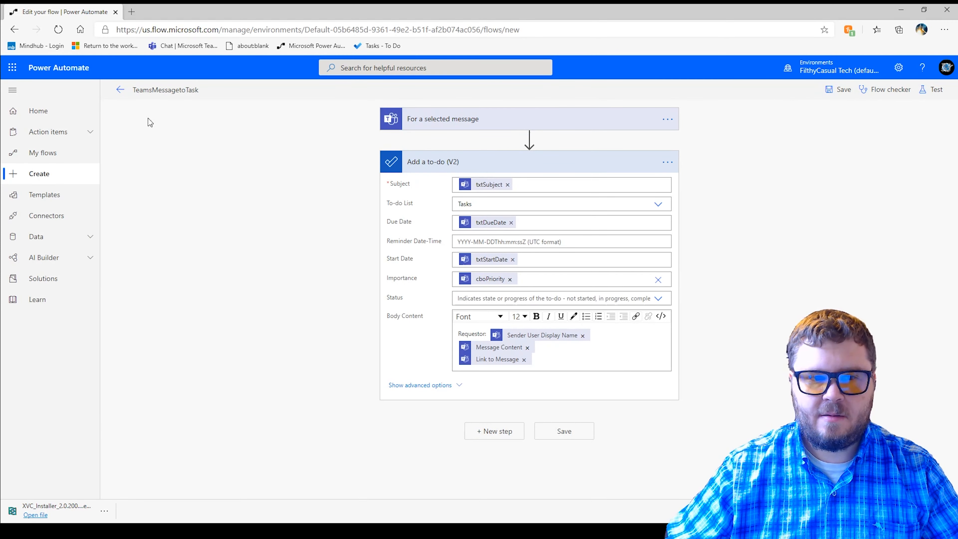
pyautogui.click(121, 93)
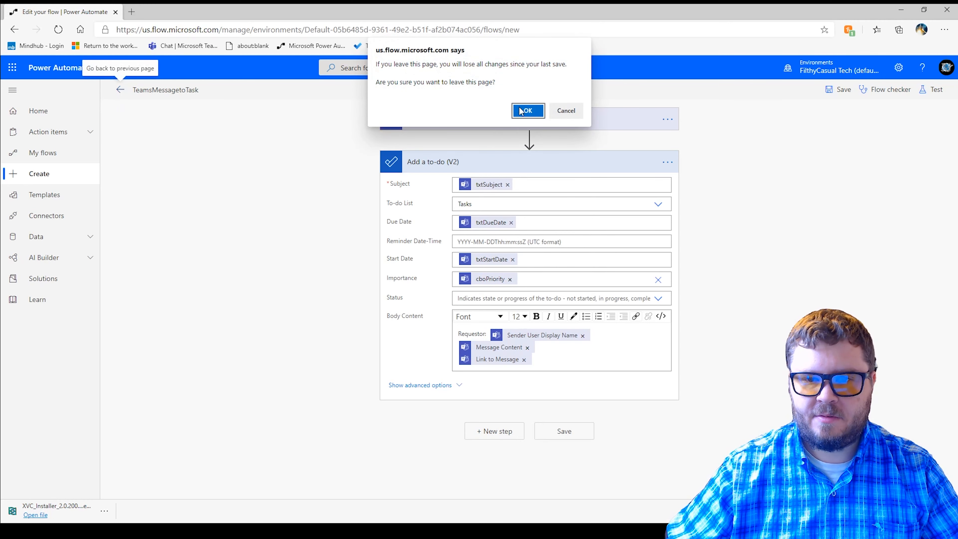
pyautogui.click(528, 112)
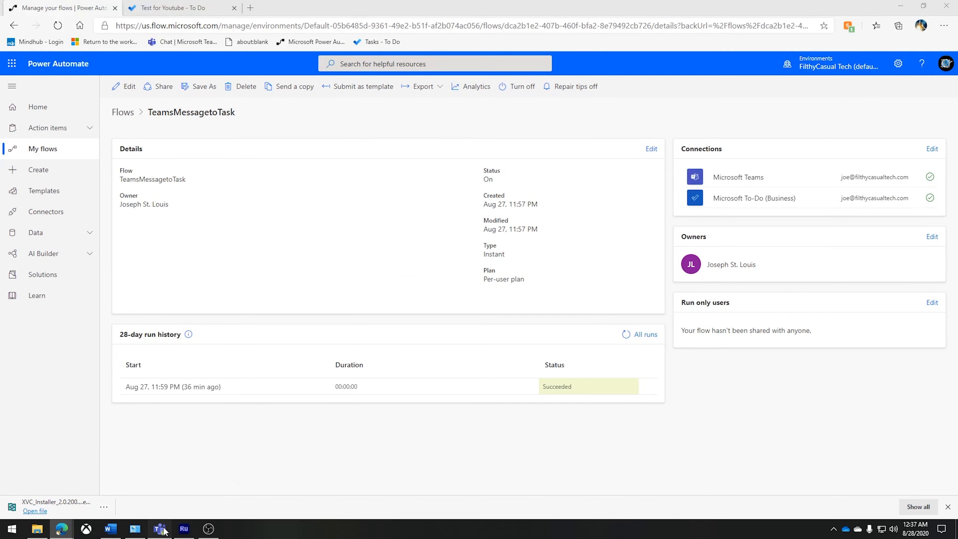
# - Switch to Microsoft Teams and open the additional actions for the "Please review xyz" chat message
pyautogui.click(159, 529)
pyautogui.moveTo(197, 465); pyautogui.dragTo(235, 35)
pyautogui.moveTo(408, 200)
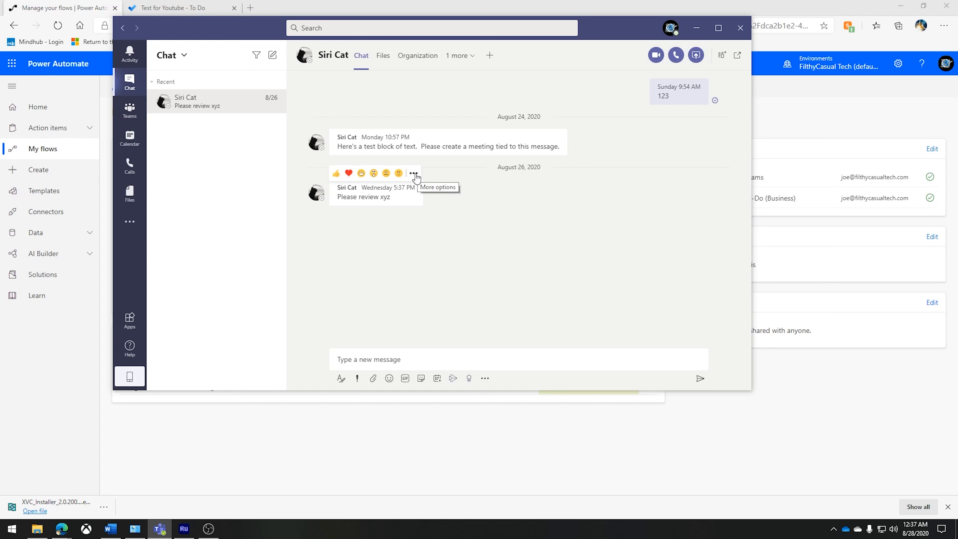
pyautogui.click(414, 174)
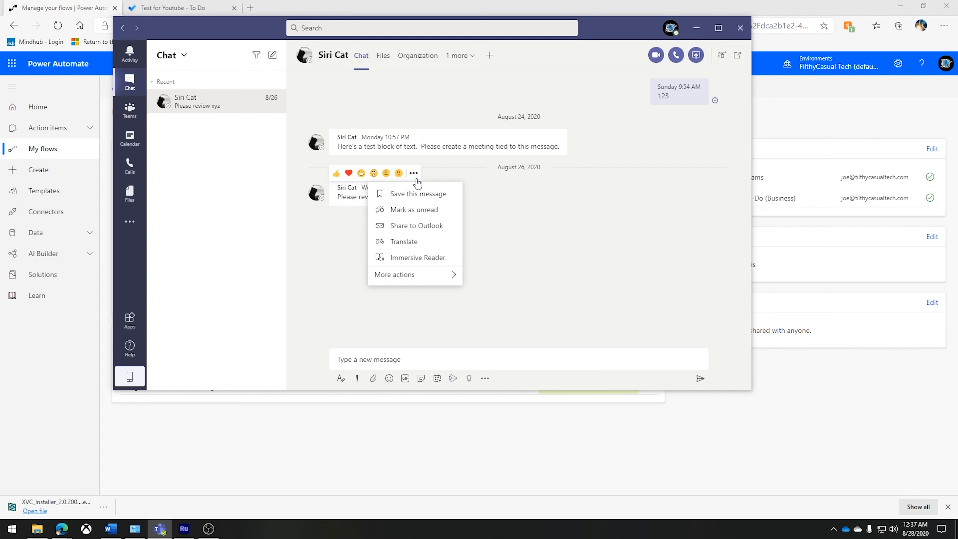
pyautogui.moveTo(401, 276)
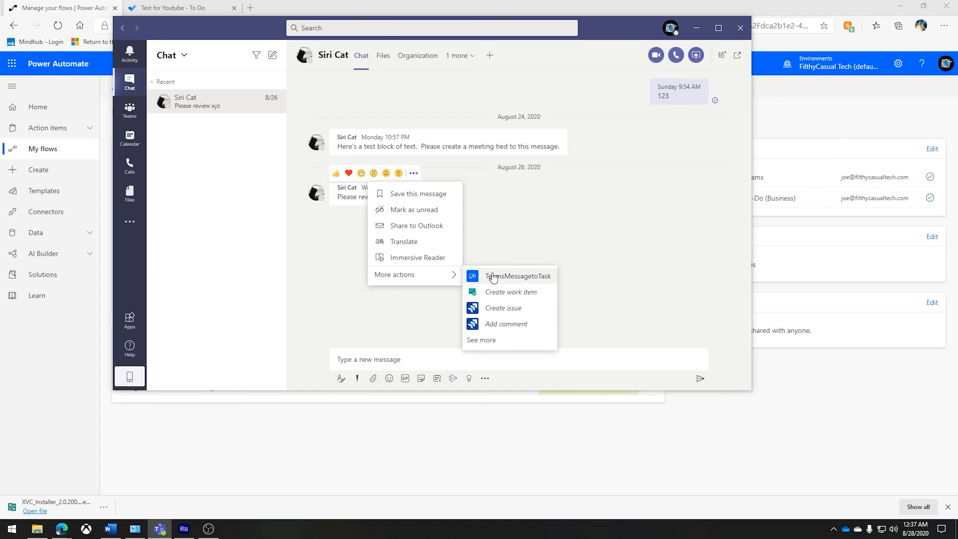